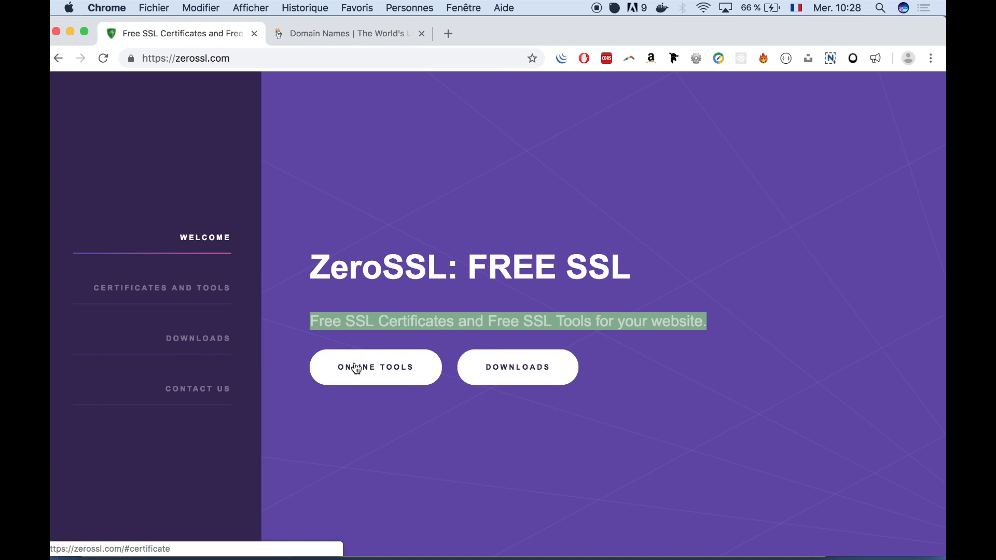
Step: Open the FREE SSL Certificate Wizard from ZeroSSL's online tools
left_click(355, 367)
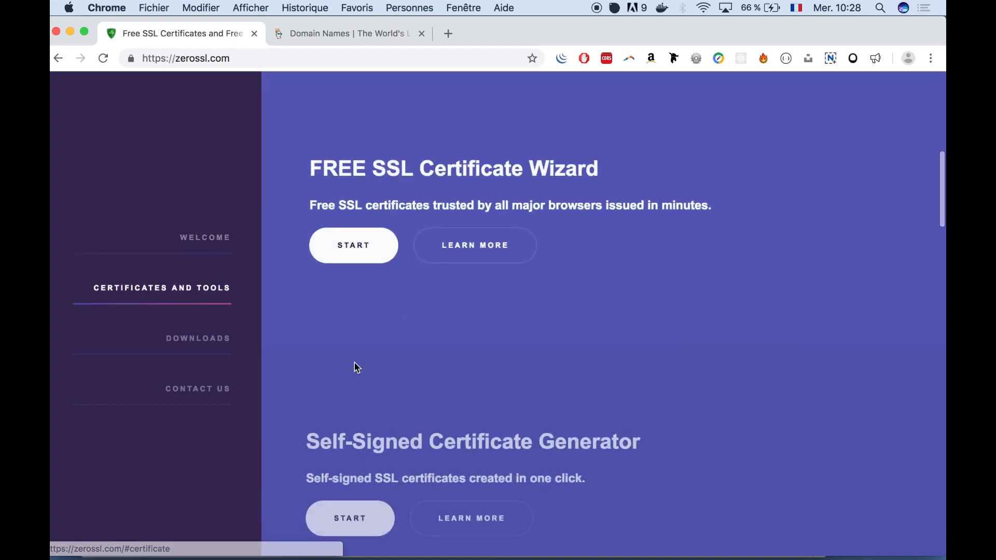
left_click(309, 166)
left_click_drag(310, 169, 613, 187)
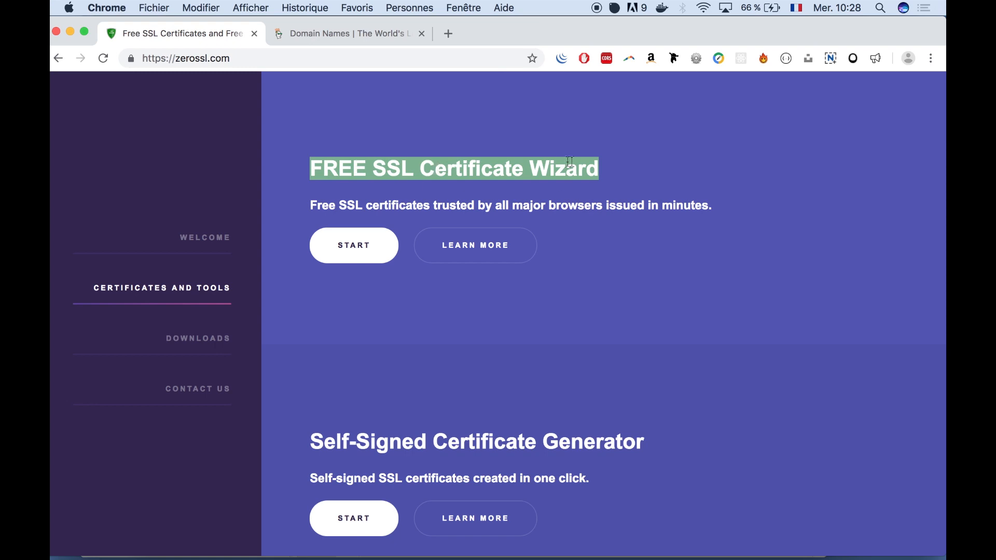
left_click(347, 250)
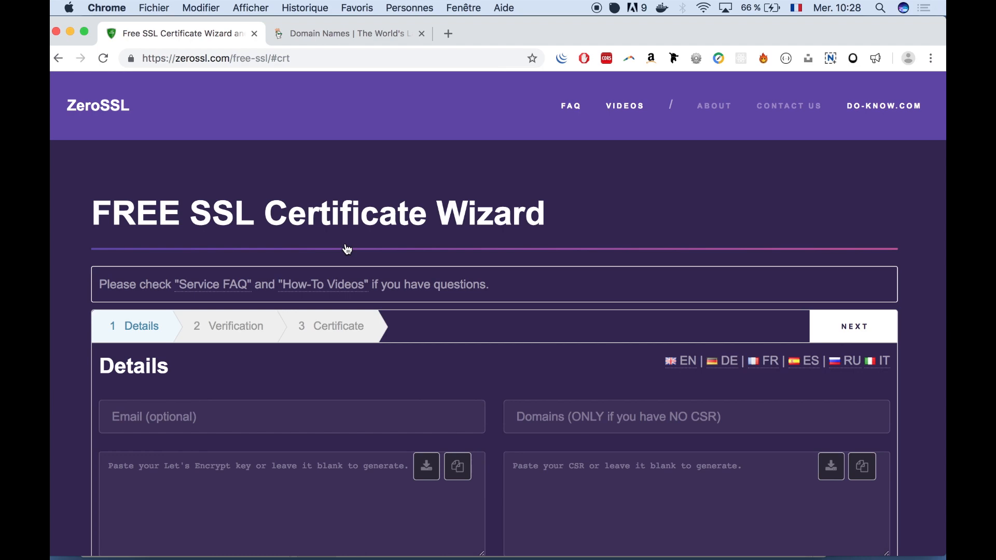
Step: Fill in the contact e-mail address in the certificate wizard's Details form
scroll(347, 250, "down", 3)
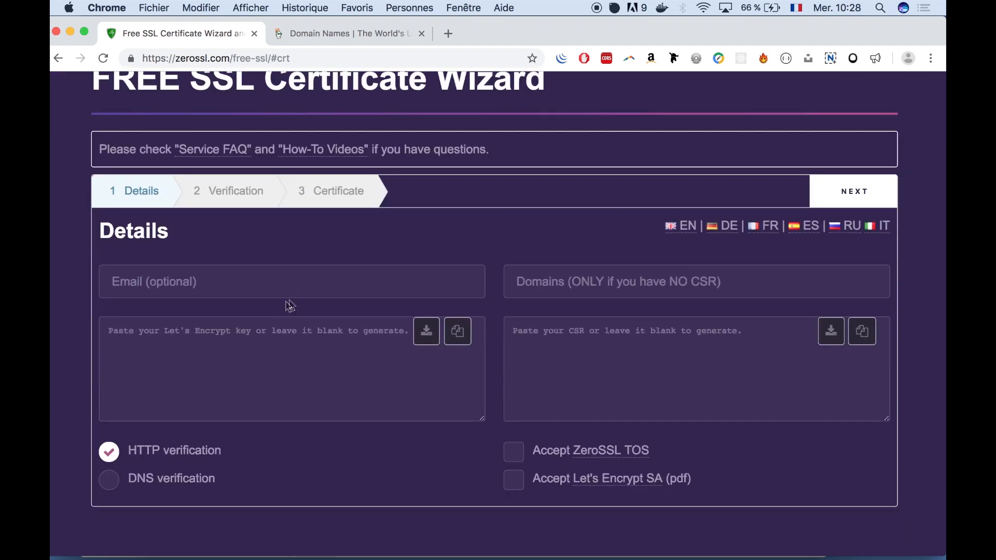
left_click(275, 286)
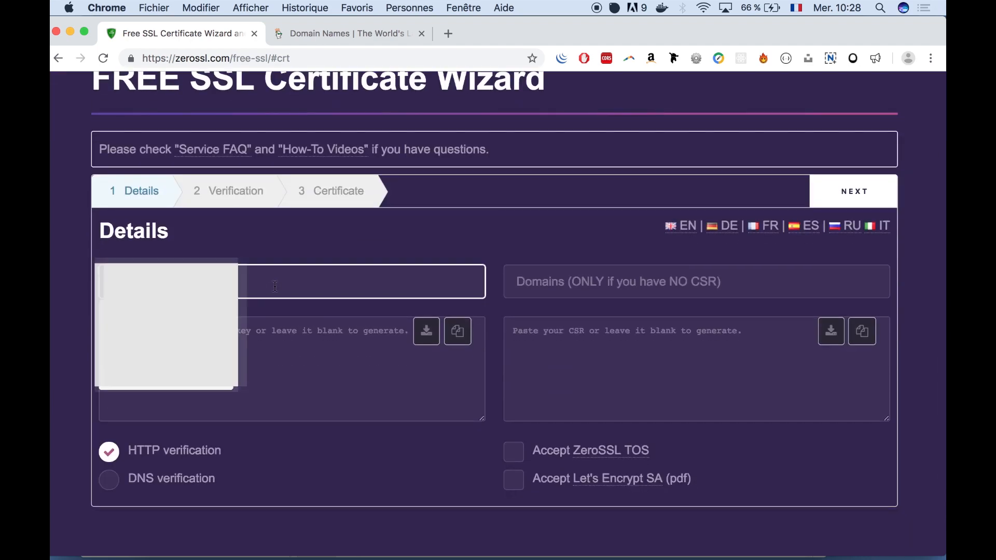
left_click(263, 236)
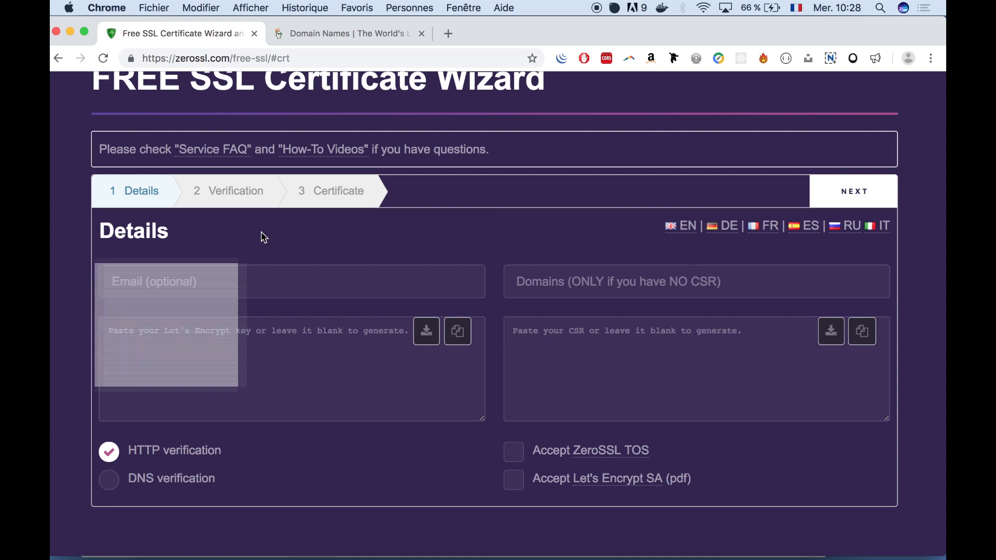
left_click(158, 280)
left_click(171, 317)
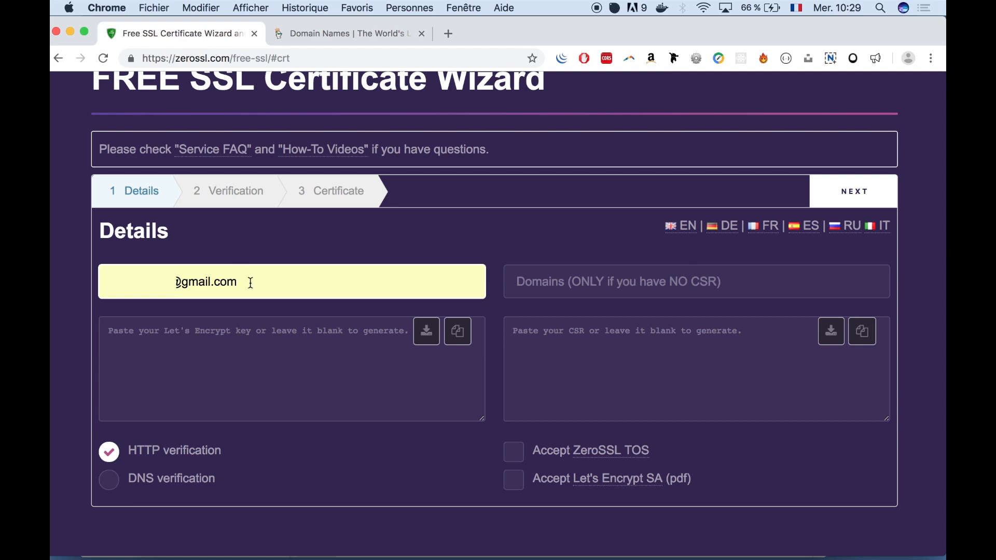
left_click(563, 283)
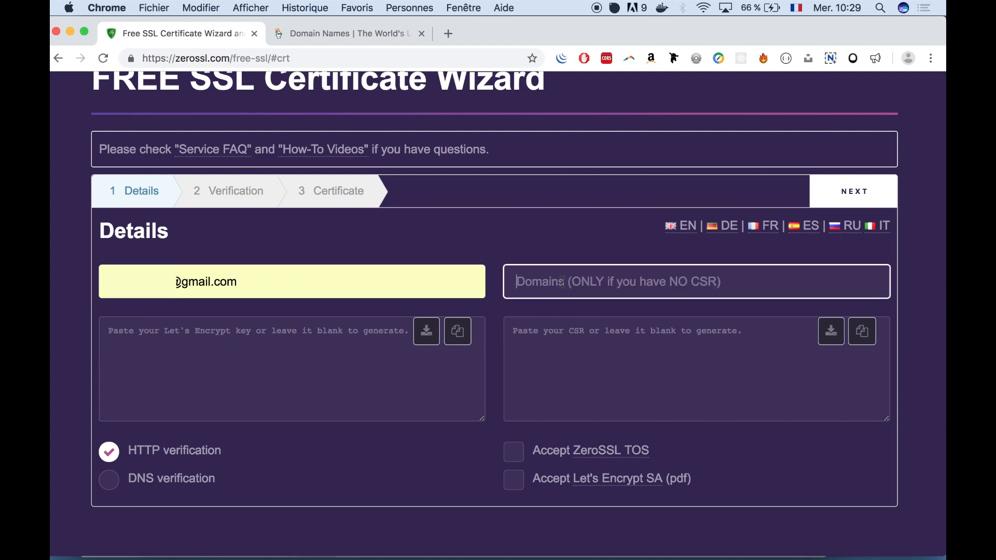
key("super+t")
type("ph")
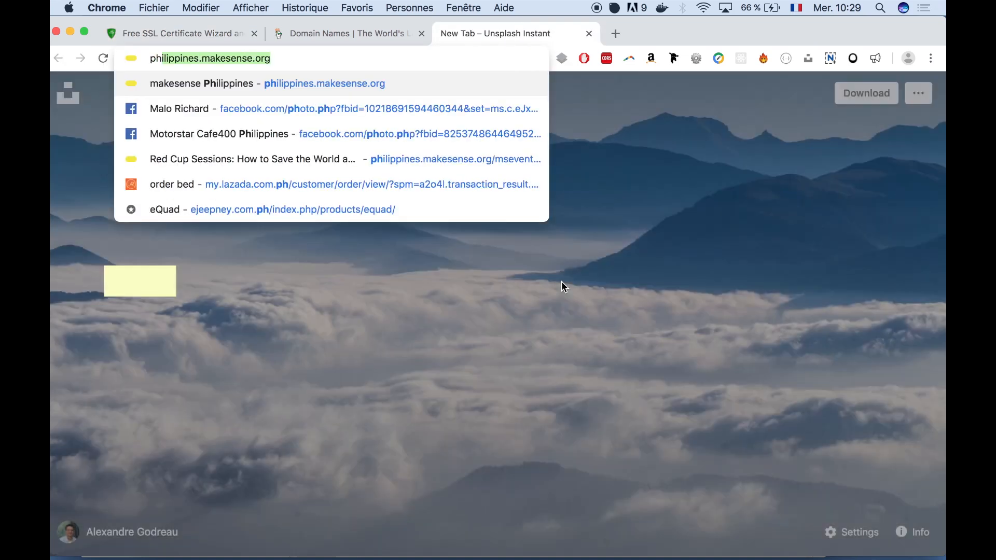
key("super+w")
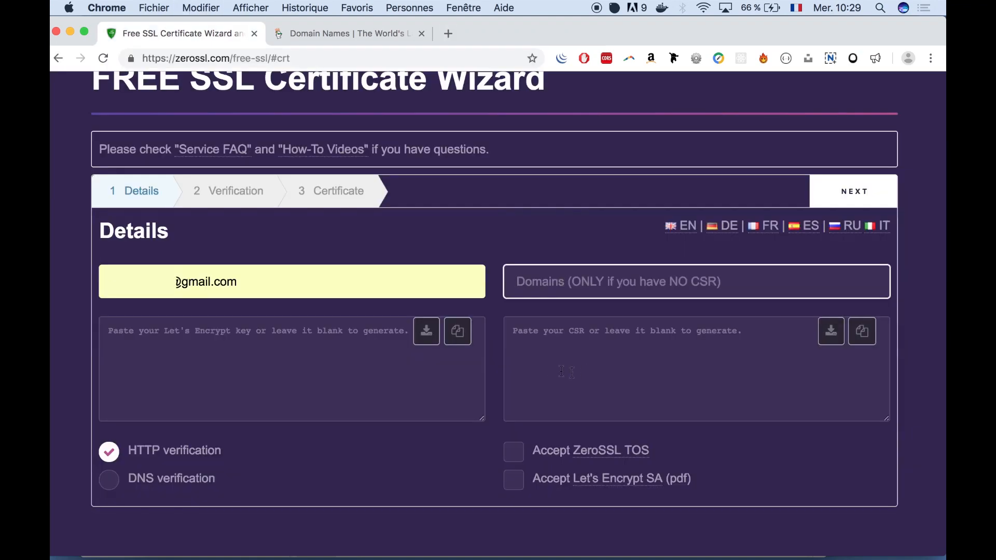
type("http://philippines.makesense.org")
left_click(548, 283)
key("BackSpace")
key("BackSpace")
key("BackSpace")
key("BackSpace")
key("BackSpace")
key("BackSpace")
key("BackSpace")
Step: Cut the "philippines." subdomain from the domain entry and restore it
double_click(548, 283)
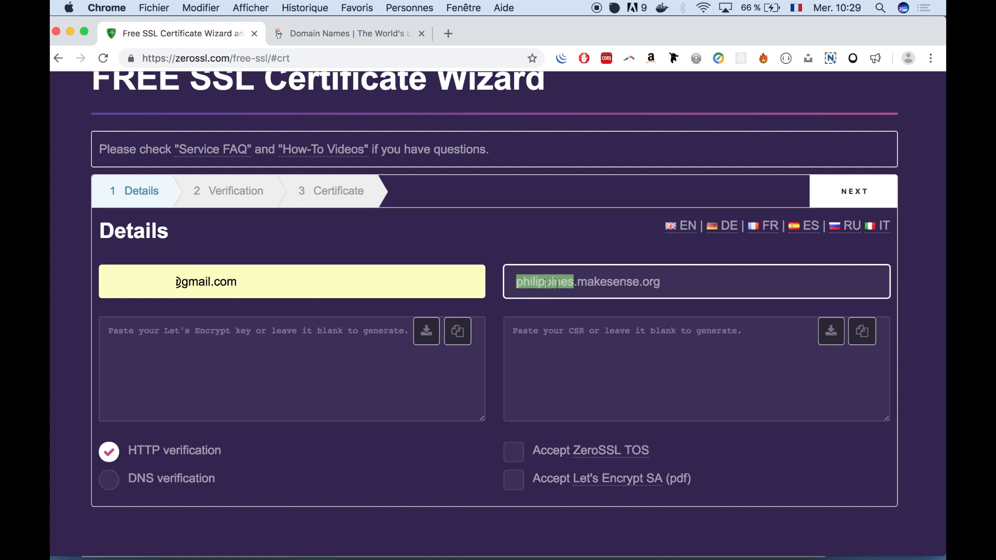
double_click(622, 280)
double_click(643, 285)
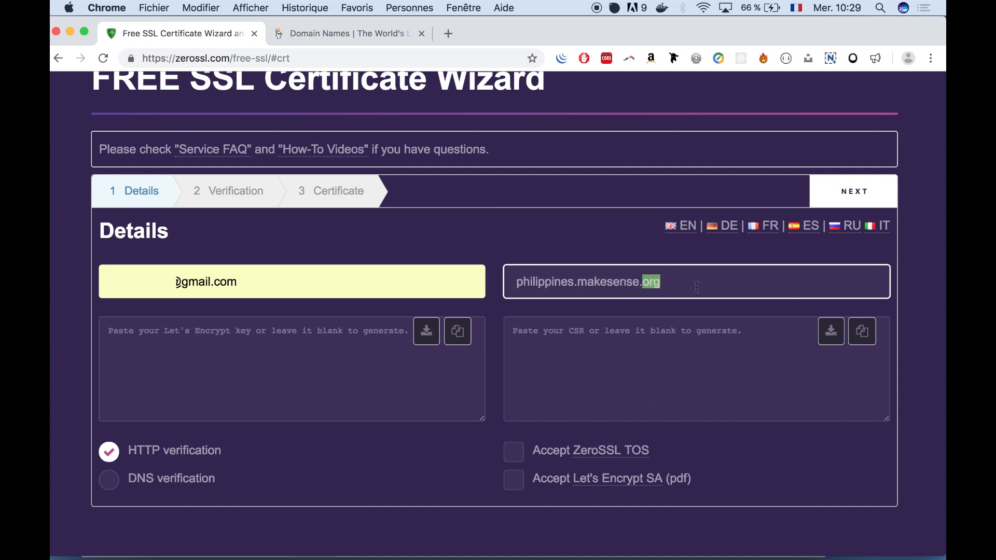
left_click(675, 284)
left_click_drag(579, 283, 421, 283)
key("super+c")
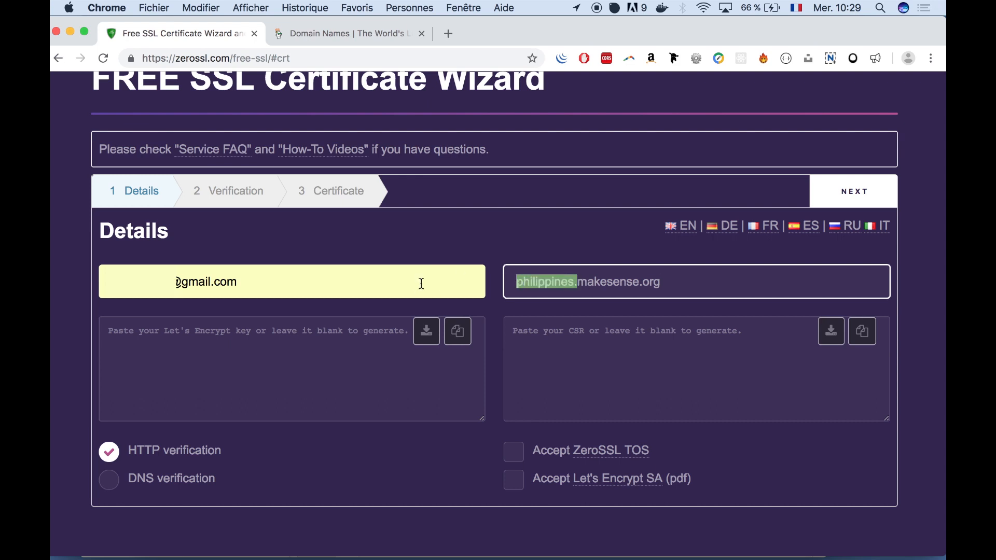
key("BackSpace")
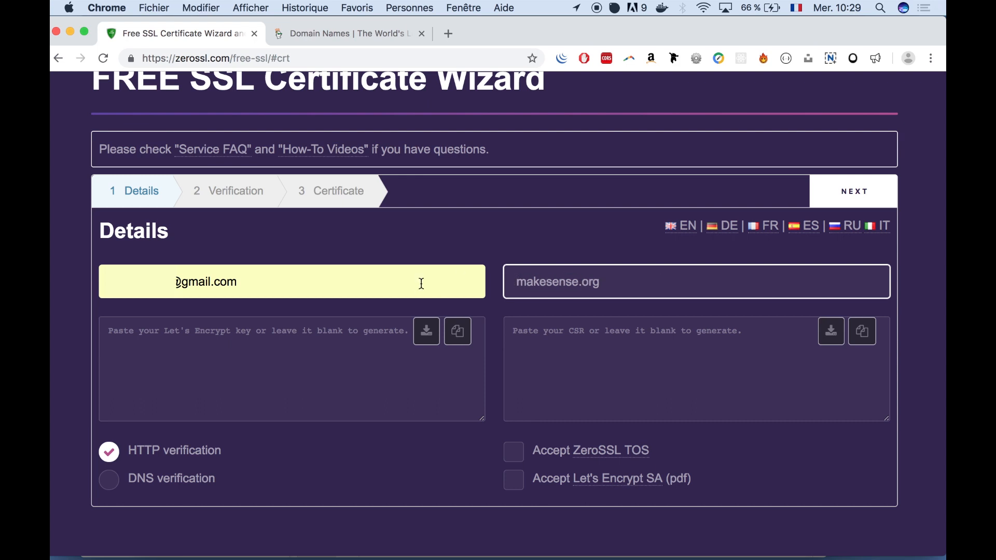
key("super+v")
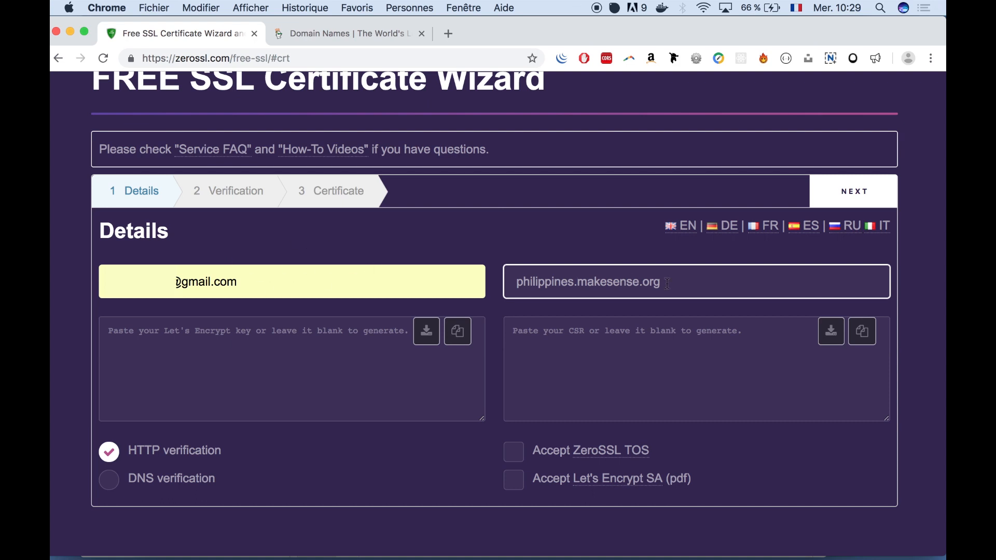
Step: Accept the ZeroSSL TOS and Let's Encrypt SA, and generate the CSR without the www-prefixed version
left_click(515, 459)
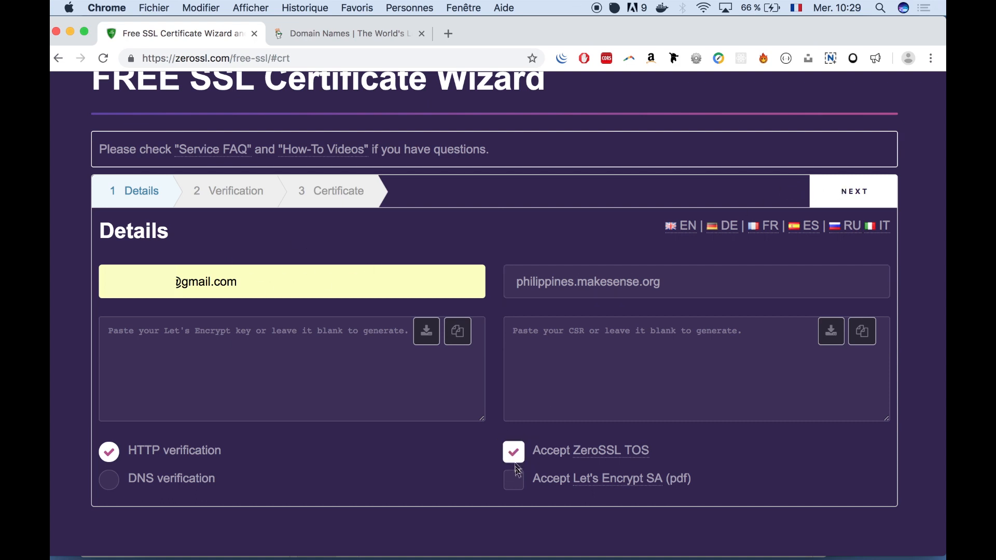
left_click(516, 482)
left_click(847, 195)
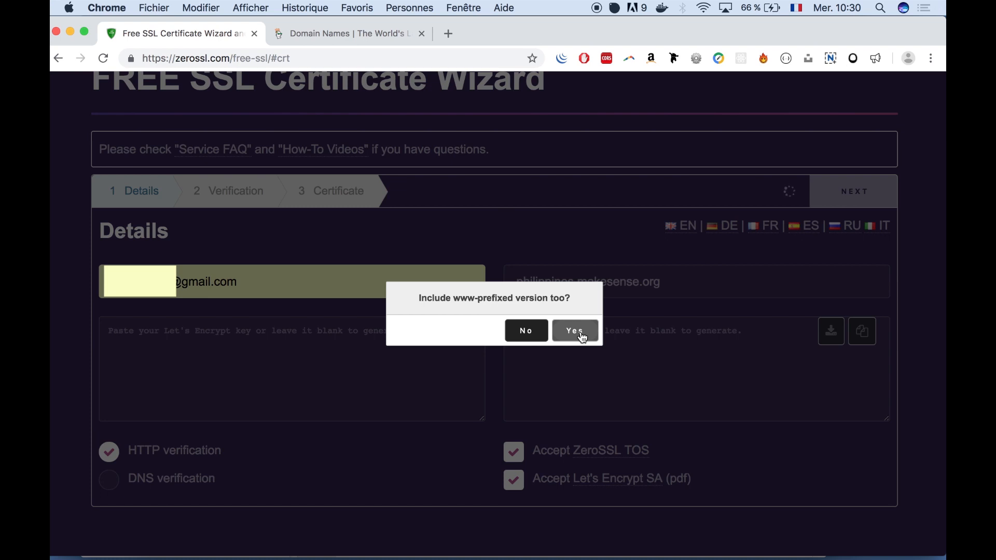
left_click(524, 335)
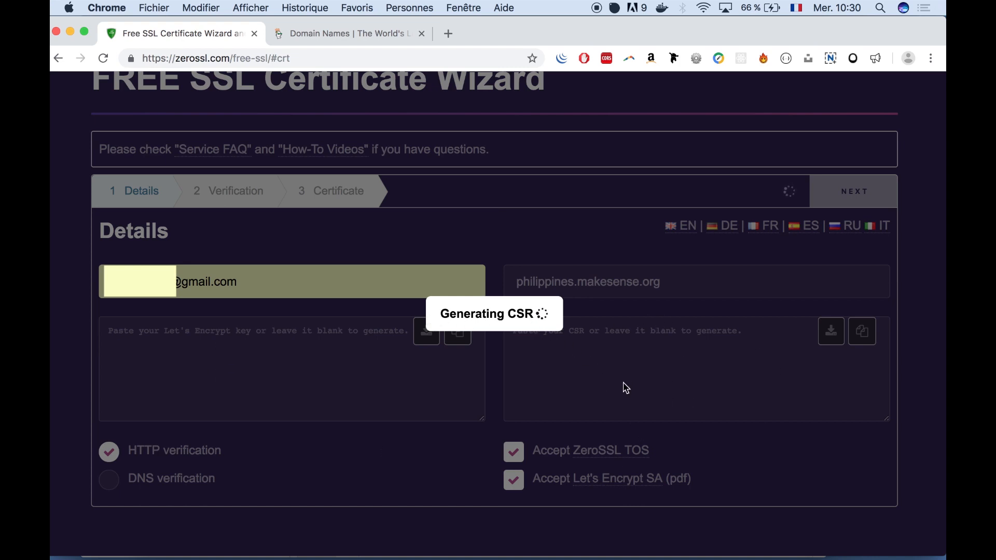
Step: Switch to the GoDaddy site and sign in to the account with the saved username and password
left_click(335, 33)
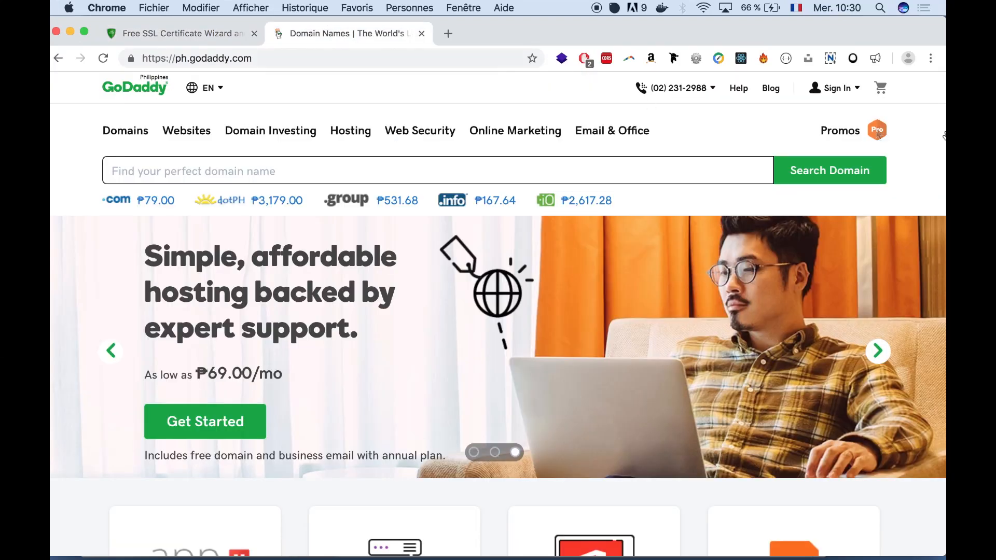
left_click(836, 91)
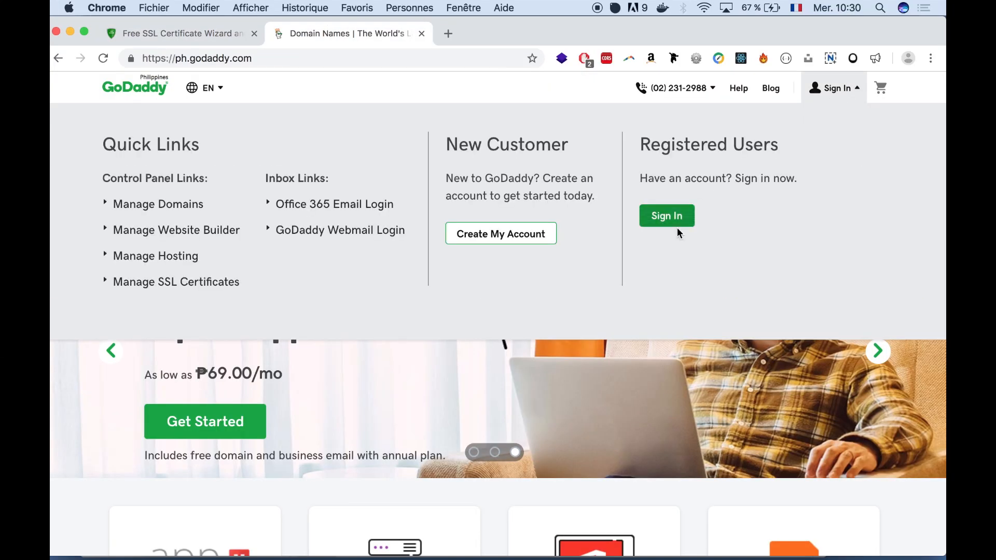
left_click(668, 215)
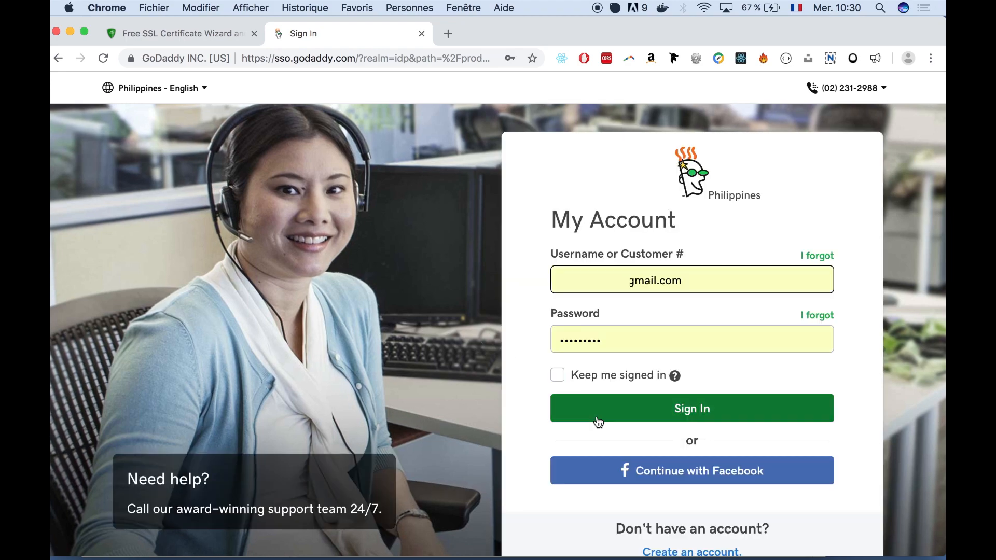
left_click(658, 410)
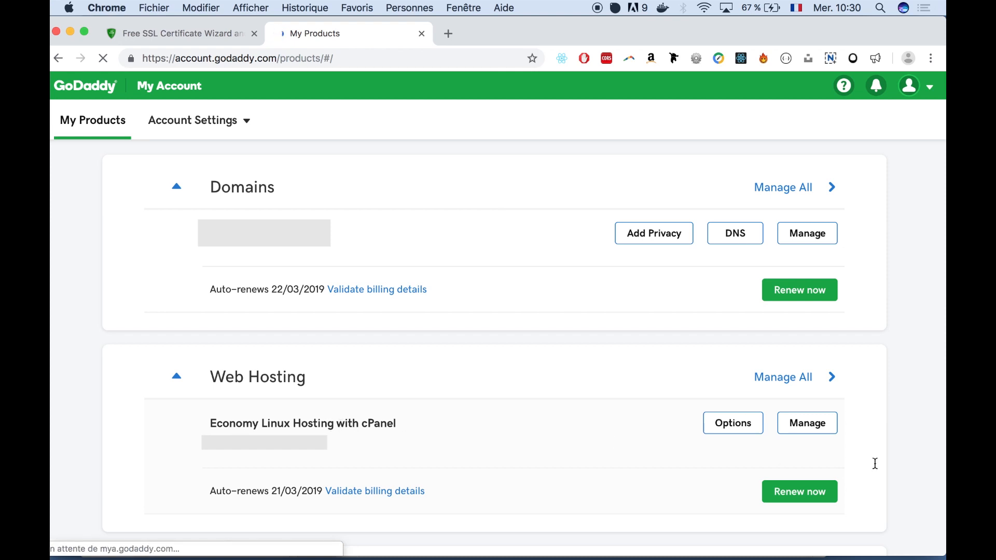
Step: Open the management page for Economy Linux Hosting with cPanel and launch cPanel Admin
left_click(802, 430)
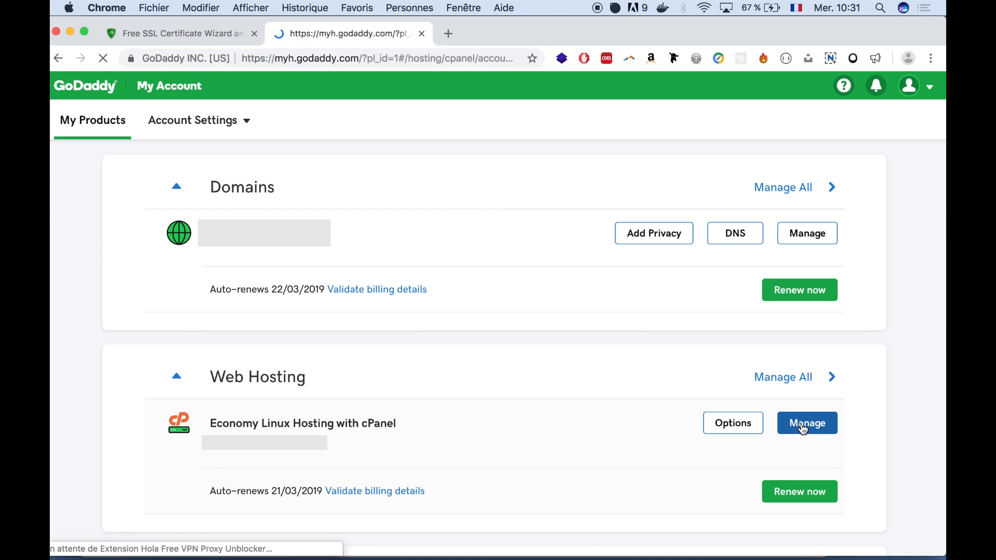
left_click(195, 32)
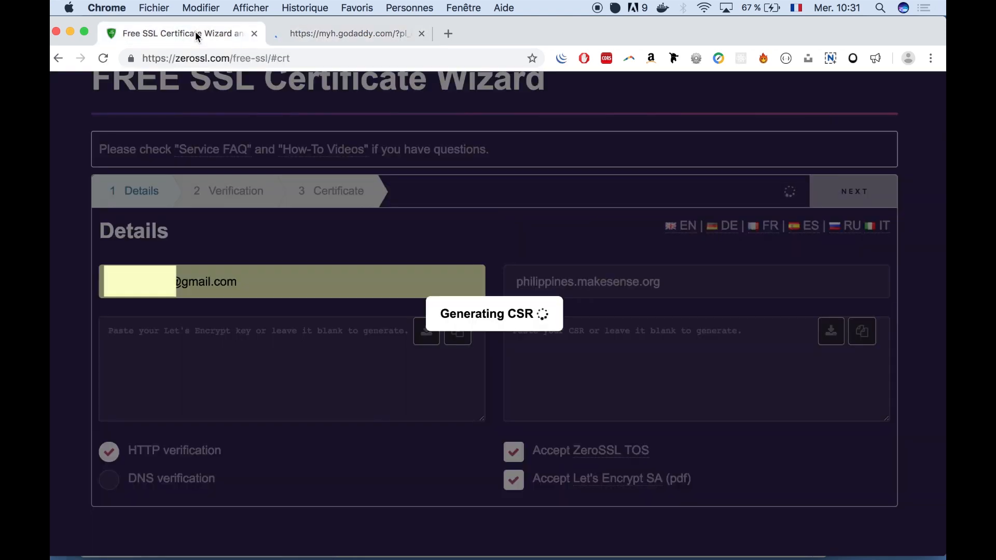
left_click(321, 33)
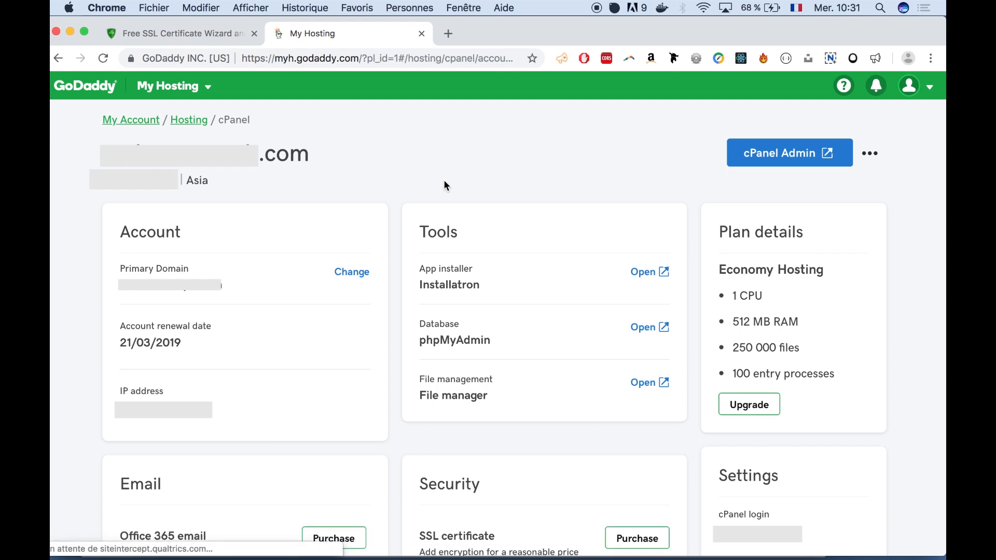
left_click(763, 159)
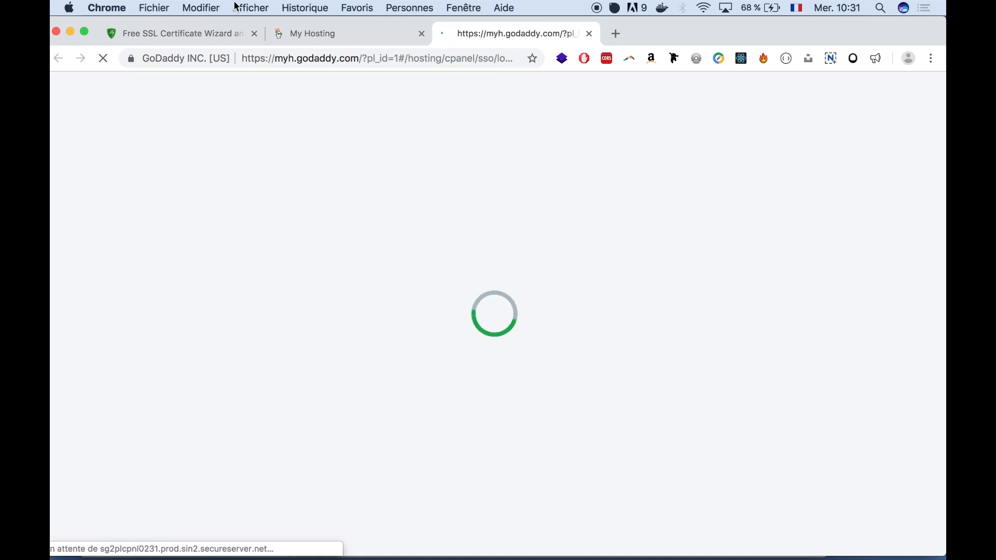
Step: Return to the ZeroSSL wizard and start generating the Let's Encrypt account key
left_click(197, 36)
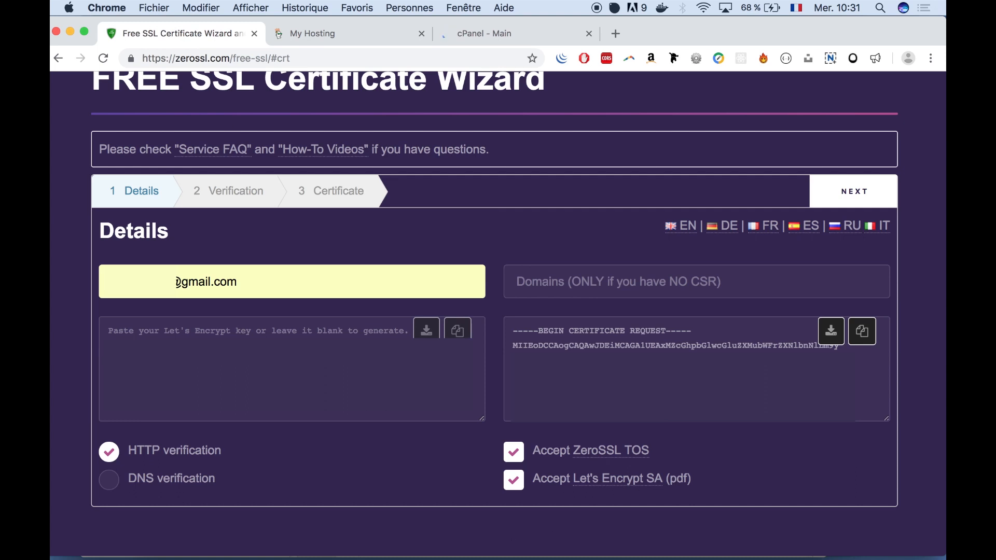
left_click(860, 193)
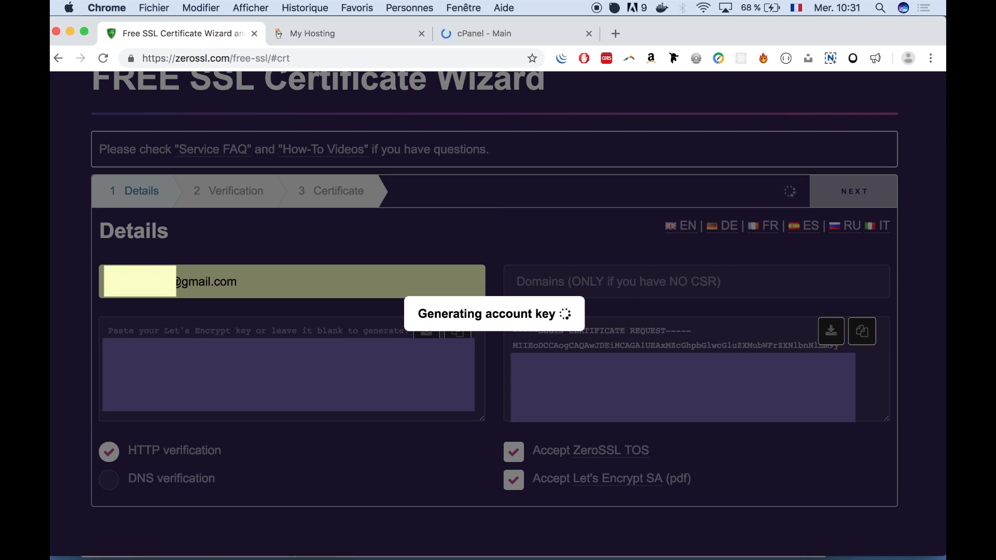
Step: Switch to cPanel and open File Manager at the Web Root (public_html/www) directory
left_click(504, 35)
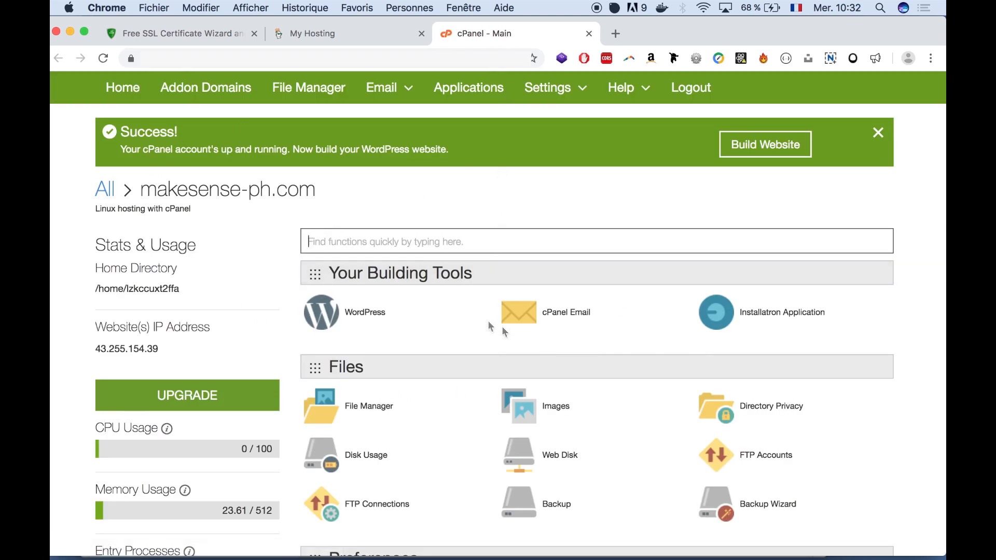
scroll(503, 332, "down", 5)
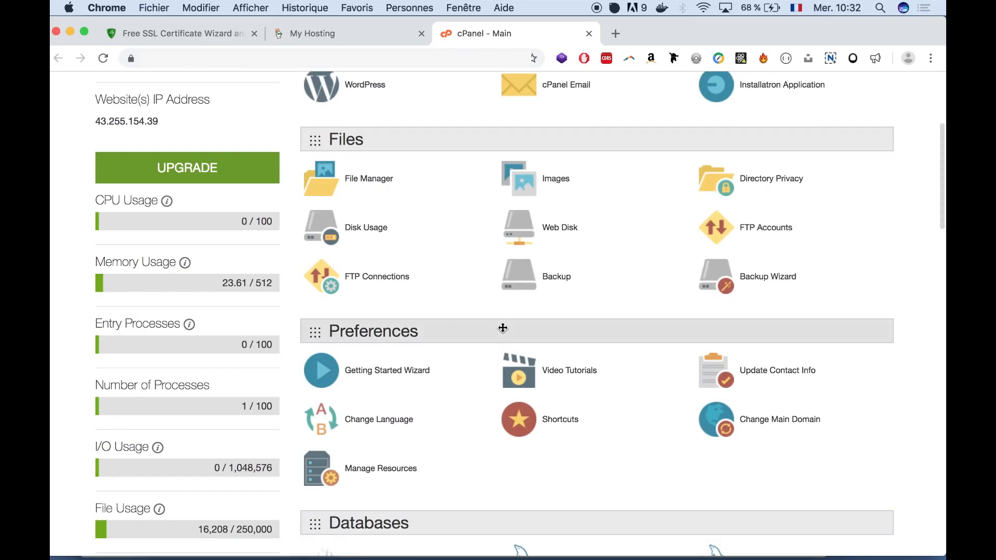
left_click(363, 180)
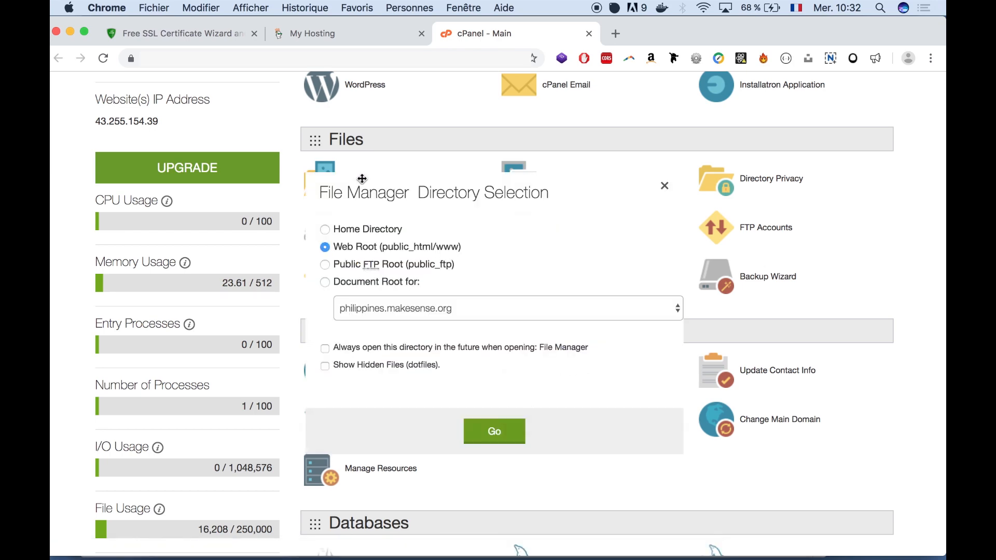
left_click(494, 437)
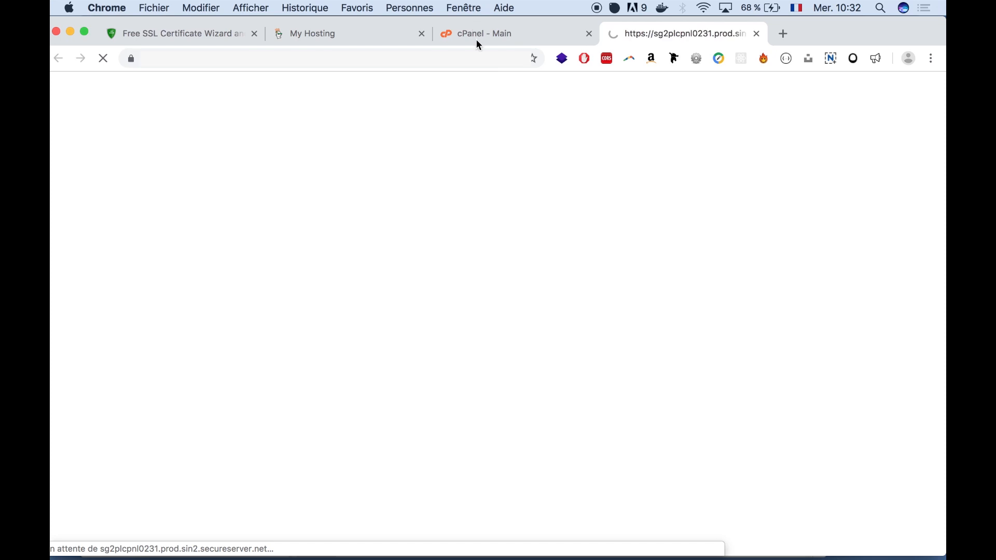
Step: Open the SSL/TLS page from cPanel's Security section in a new browser tab
left_click(478, 44)
scroll(568, 366, "down", 6)
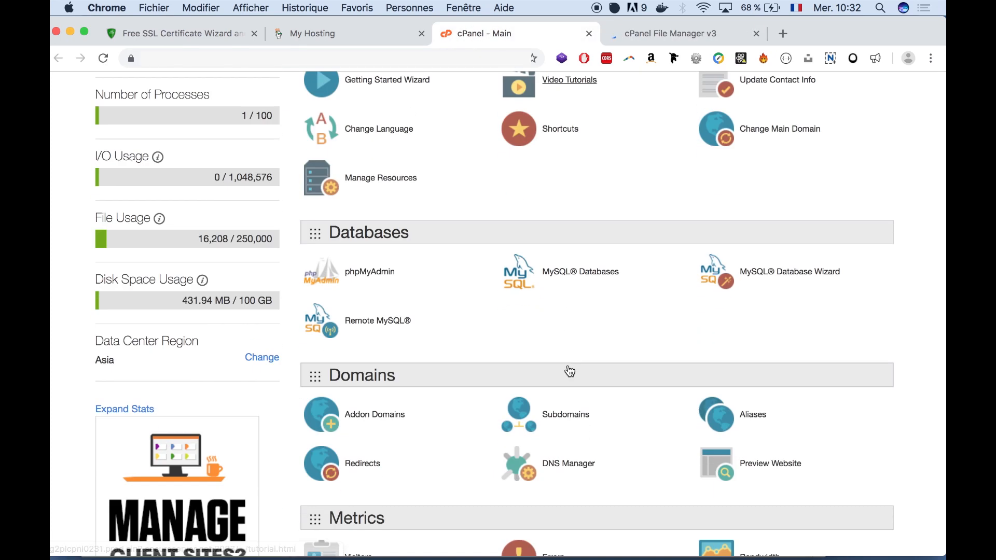
scroll(569, 368, "down", 7)
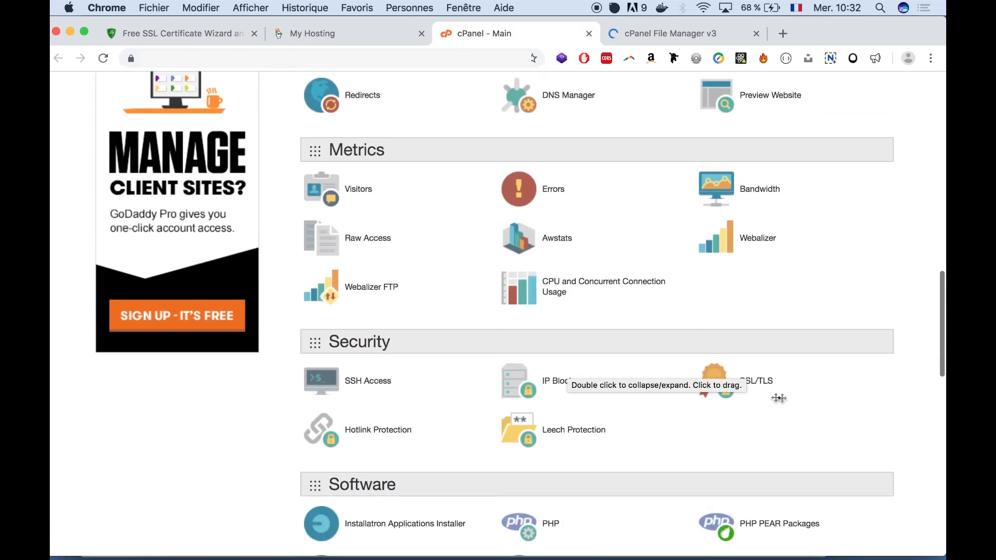
right_click(746, 382)
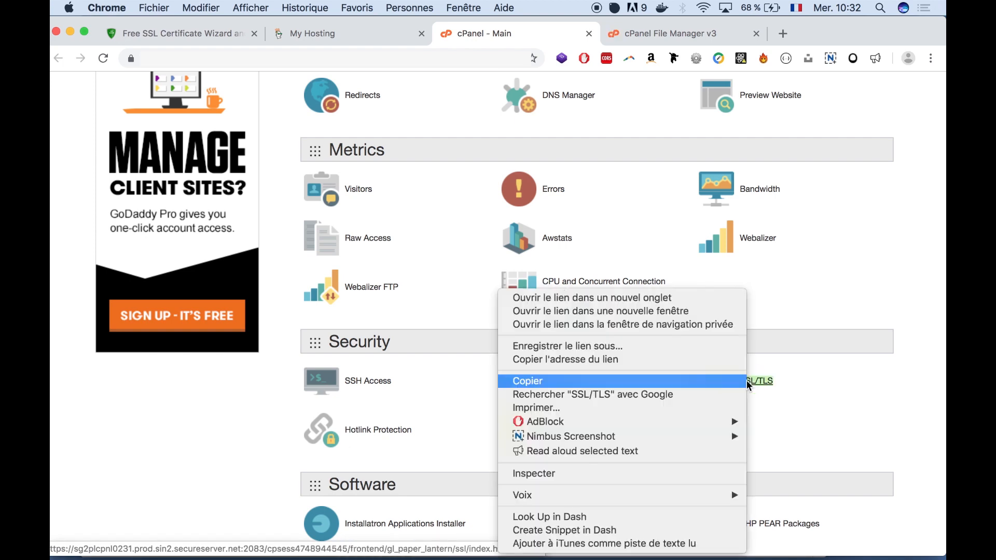
left_click(673, 298)
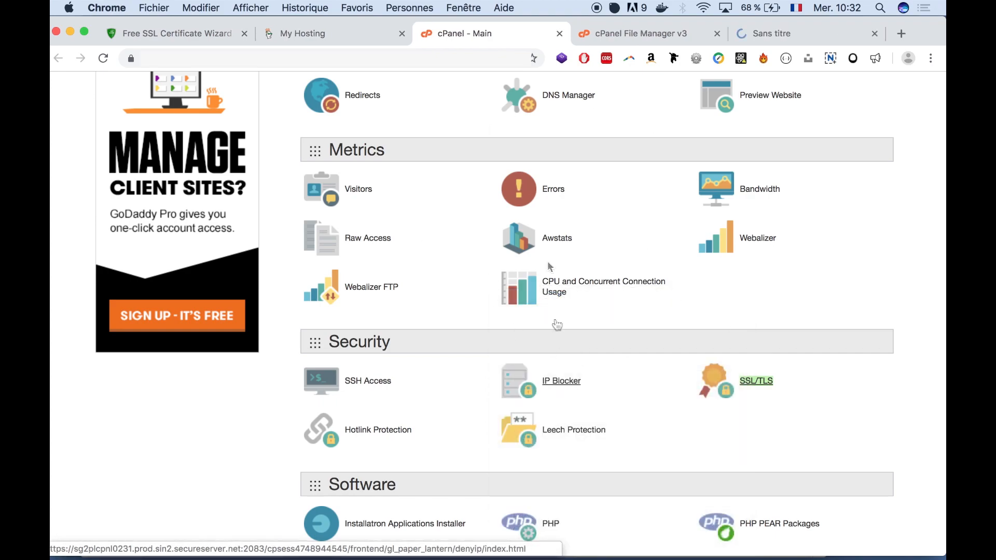
scroll(539, 235, "up", 15)
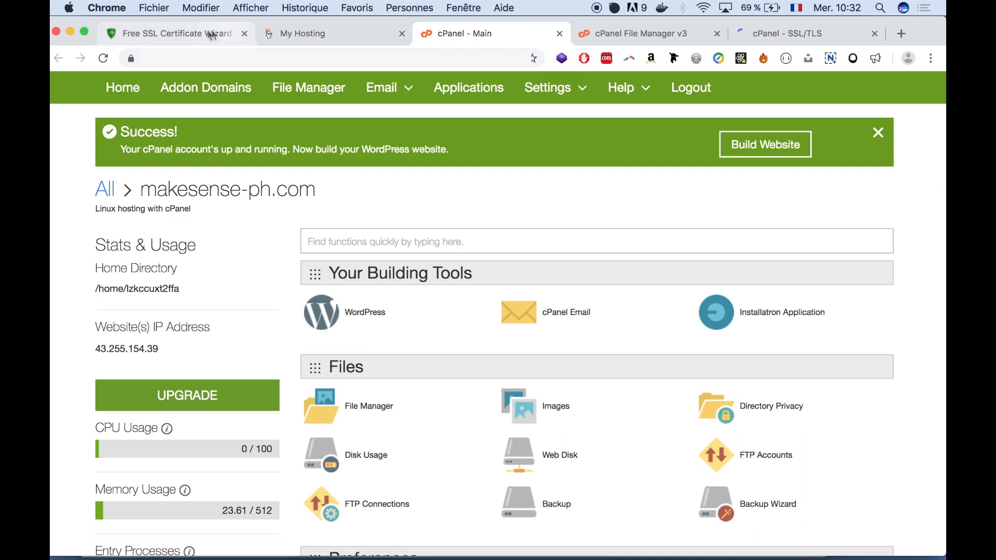
Step: Check the ZeroSSL account key generation, cPanel's SSL/TLS page and the public_html folder in File Manager
left_click(204, 33)
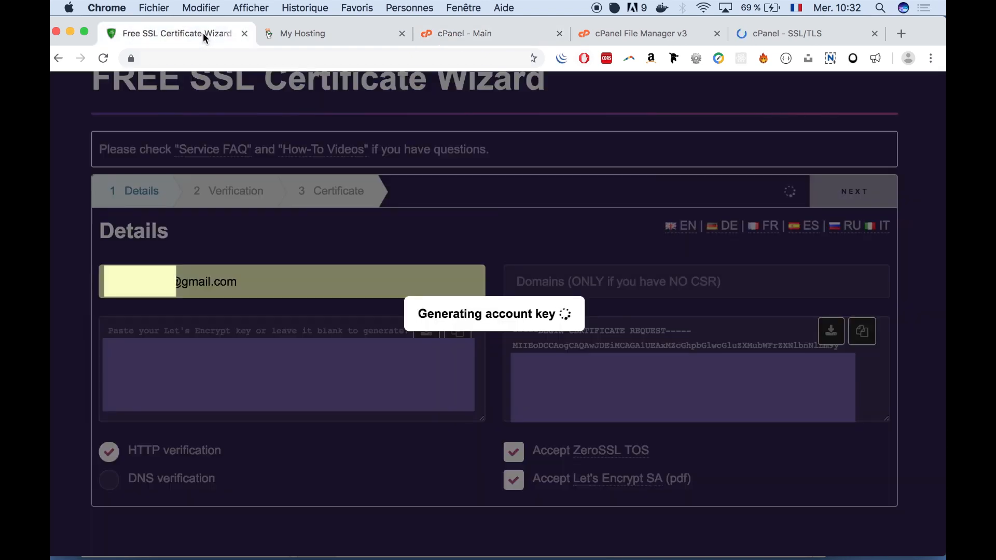
left_click(776, 34)
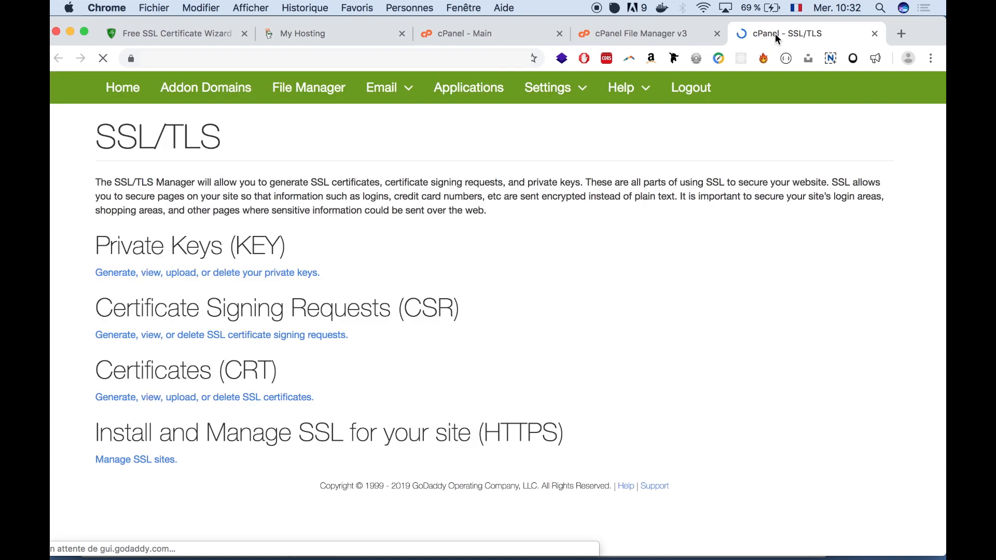
left_click(646, 35)
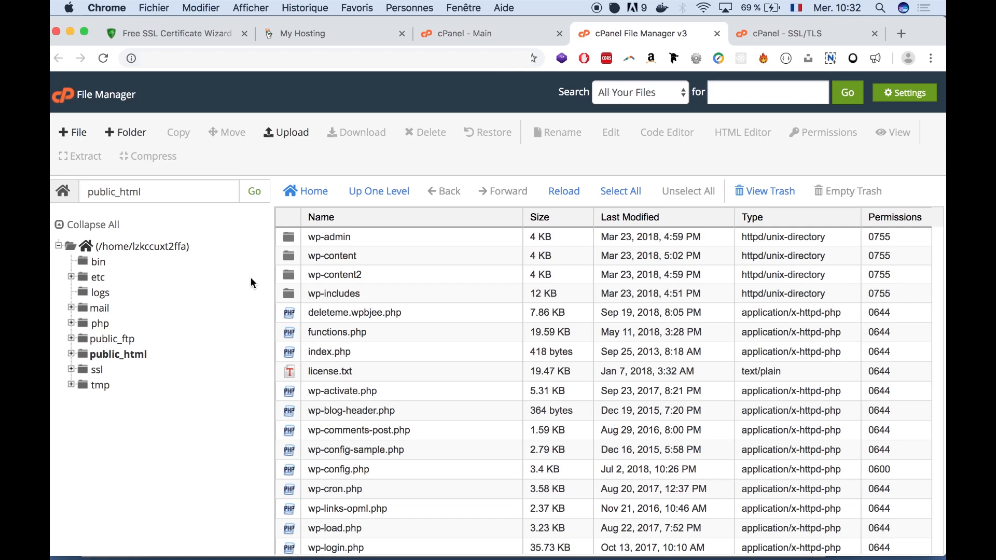
mouse_move(559, 557)
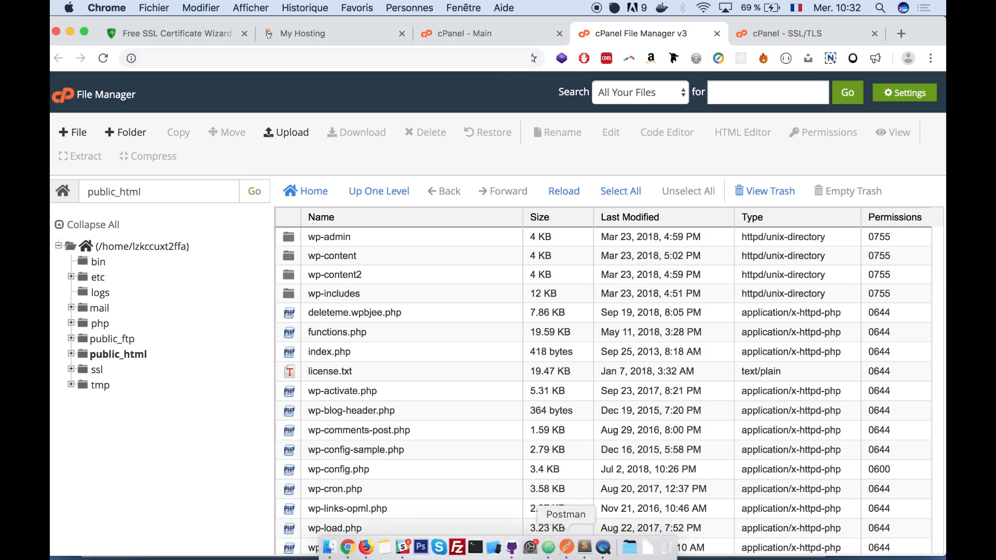
left_click(454, 547)
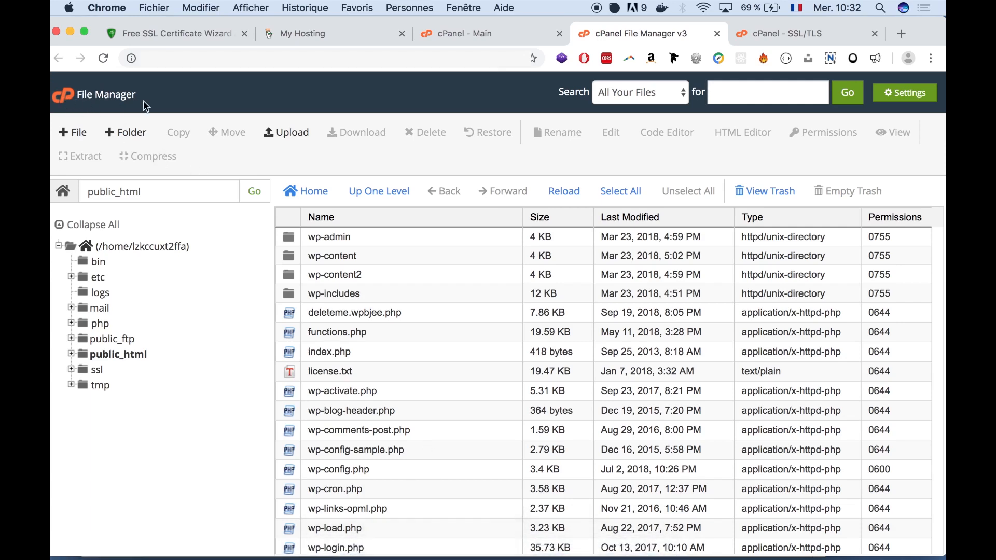
left_click(194, 33)
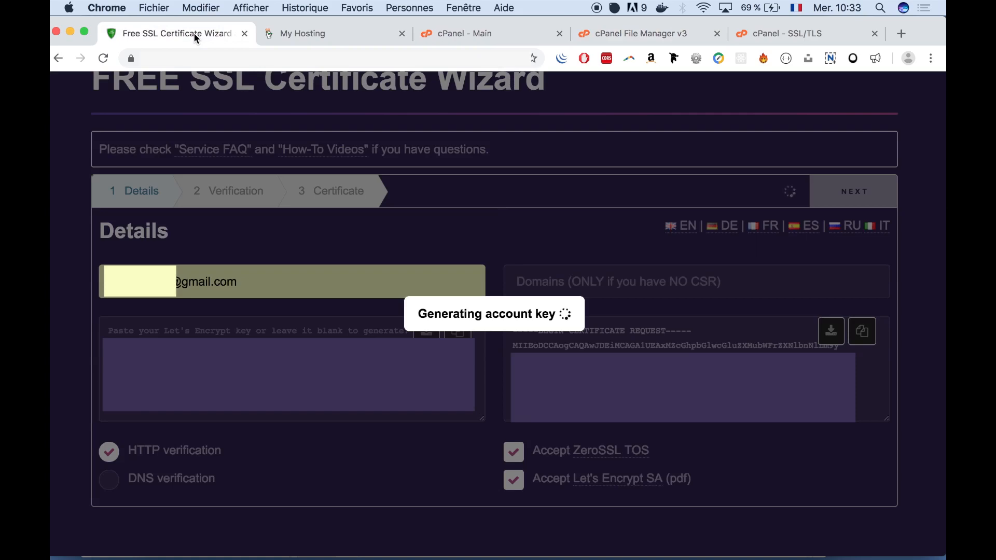
Step: Examine the most recent files in the Downloads (Téléchargements) stack, including domain-csr (2).txt
left_click(648, 547)
left_click_drag(652, 508, 669, 547)
left_click(648, 547)
left_click_drag(644, 495, 672, 552)
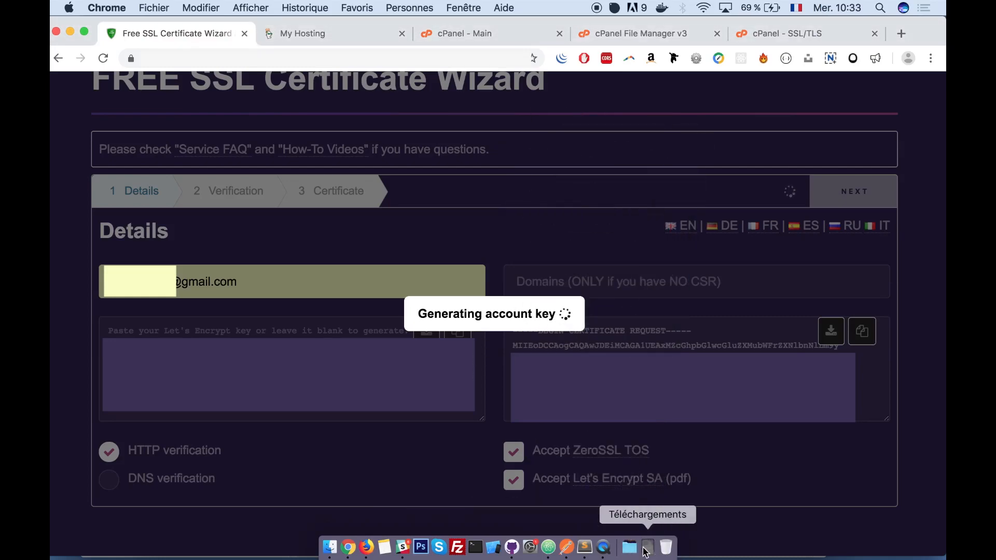
left_click(648, 547)
left_click_drag(647, 441, 673, 546)
left_click(648, 547)
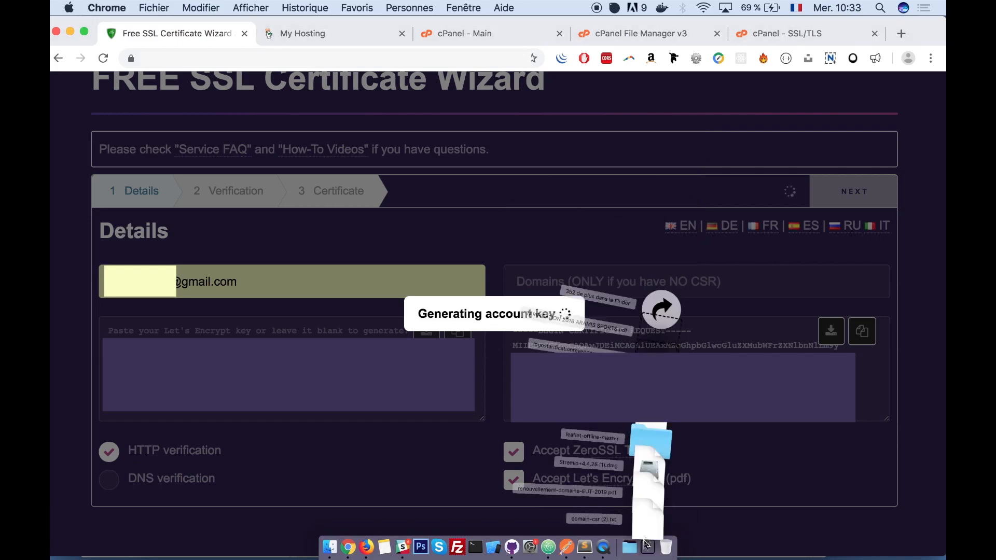
left_click_drag(644, 513, 669, 550)
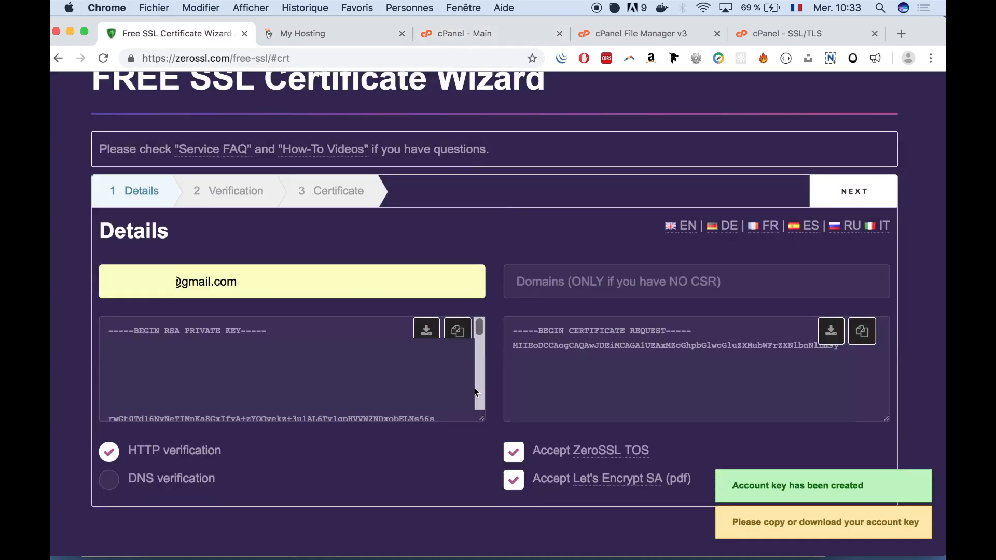
Step: Download the account key and the certificate signing request, and continue to the wizard's Verification stage
scroll(476, 392, "down", 3)
scroll(291, 369, "up", 3)
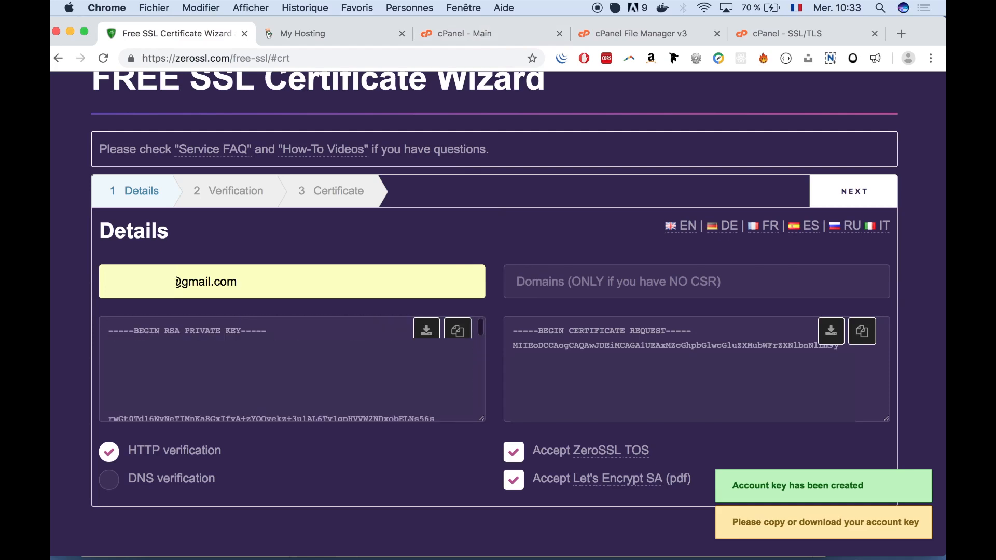
left_click(427, 332)
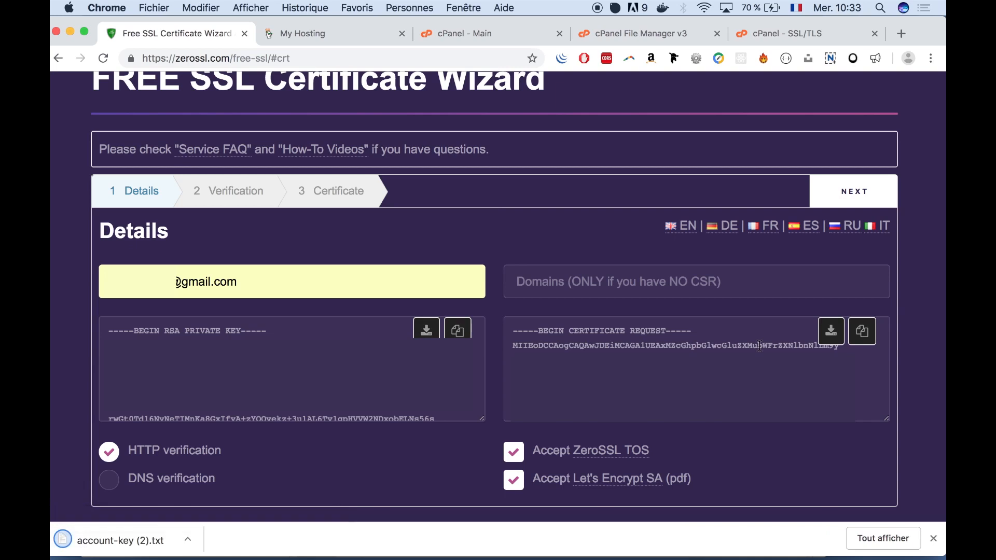
left_click(831, 334)
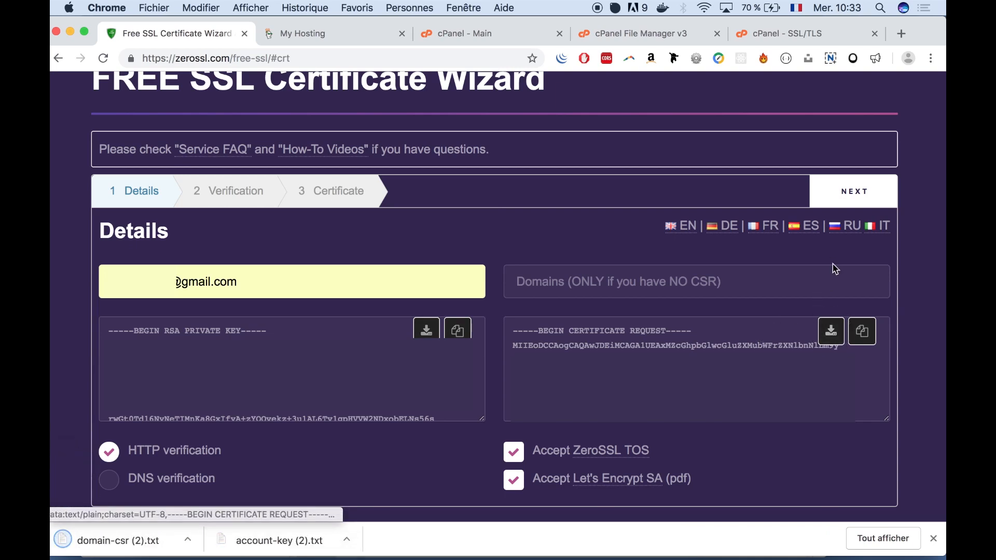
left_click(843, 197)
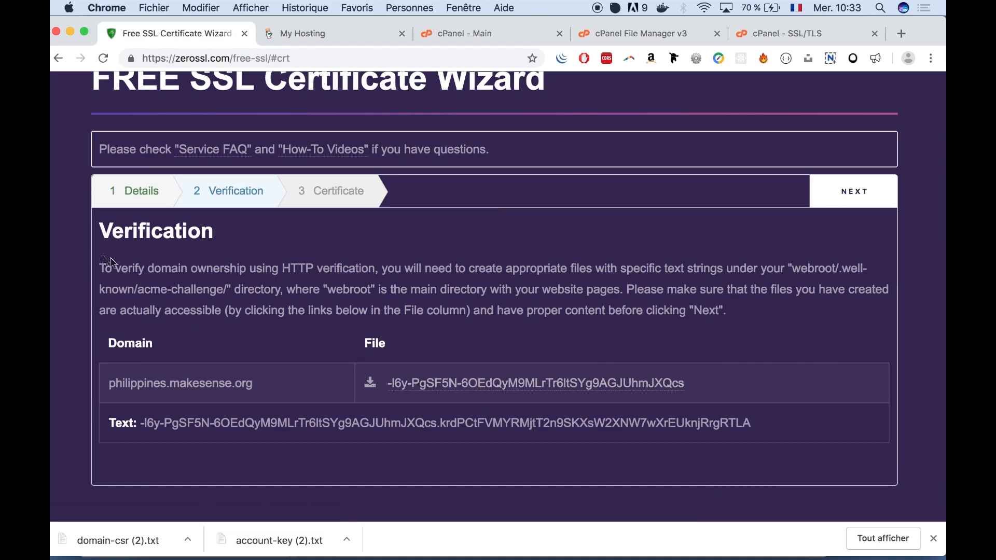
Step: Read the HTTP verification instructions and download the verification file for philippines.makesense.org
left_click_drag(112, 268, 498, 268)
left_click(498, 268)
double_click(835, 268)
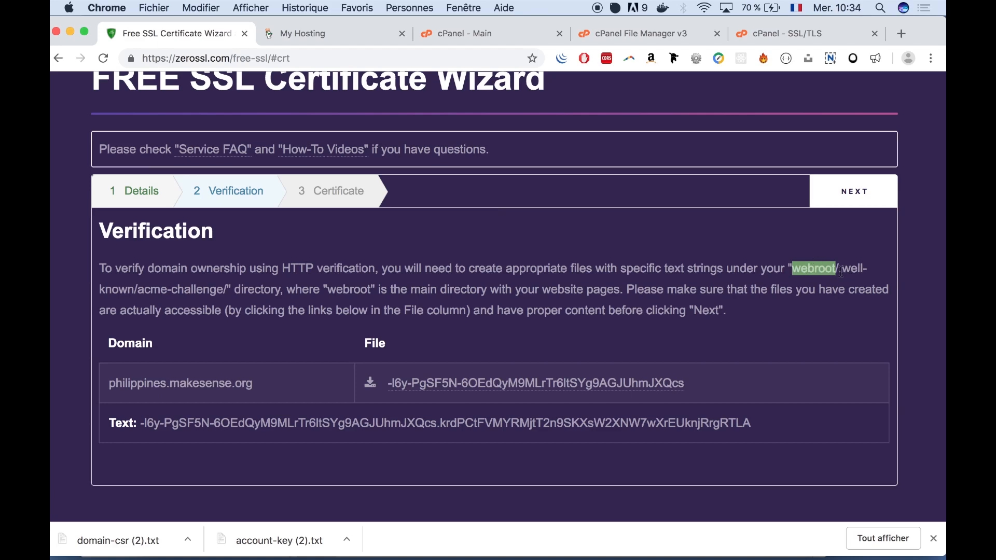
left_click_drag(838, 268, 217, 287)
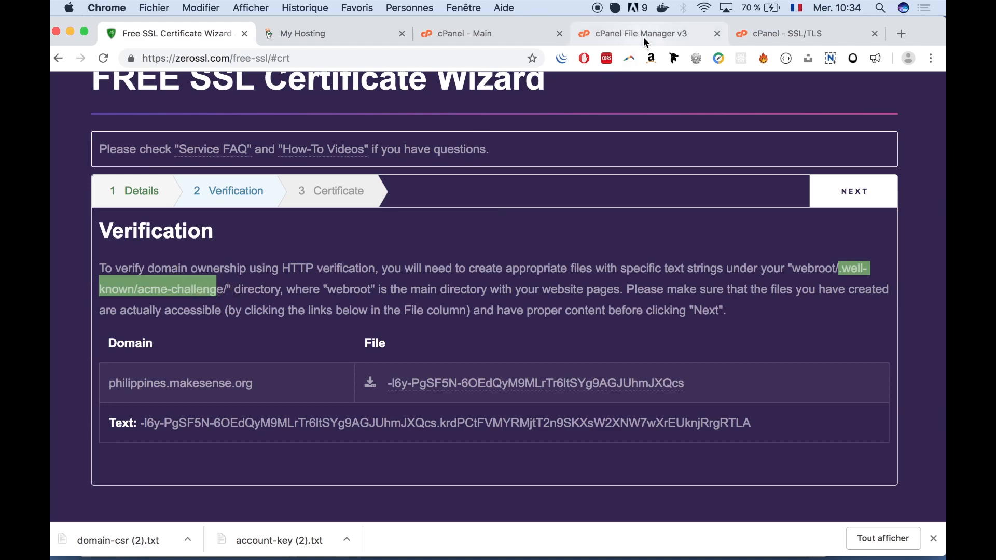
left_click(371, 387)
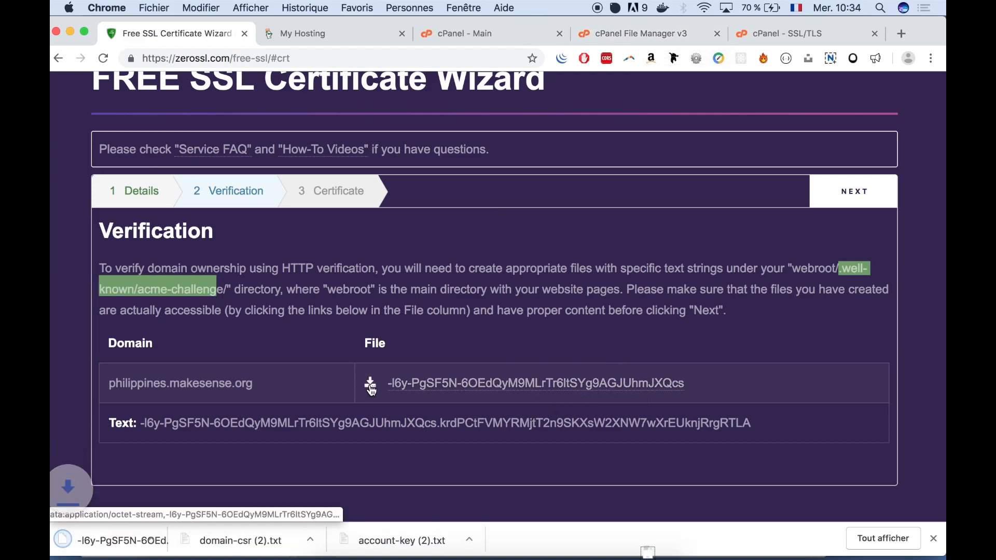
Step: Switch to cPanel File Manager and try to create a folder named .well-known in /public_html
left_click(641, 29)
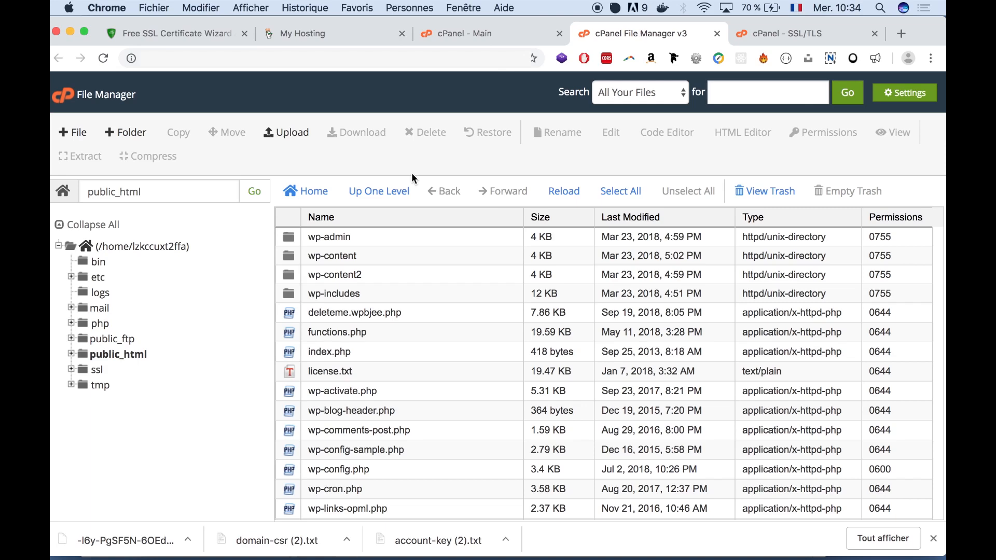
left_click(120, 137)
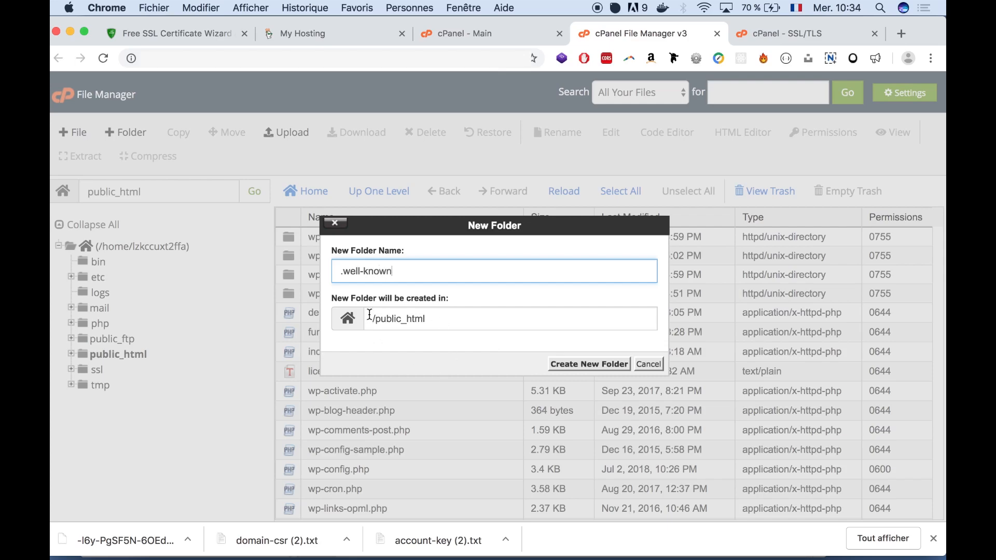
left_click_drag(376, 320, 469, 320)
left_click(469, 320)
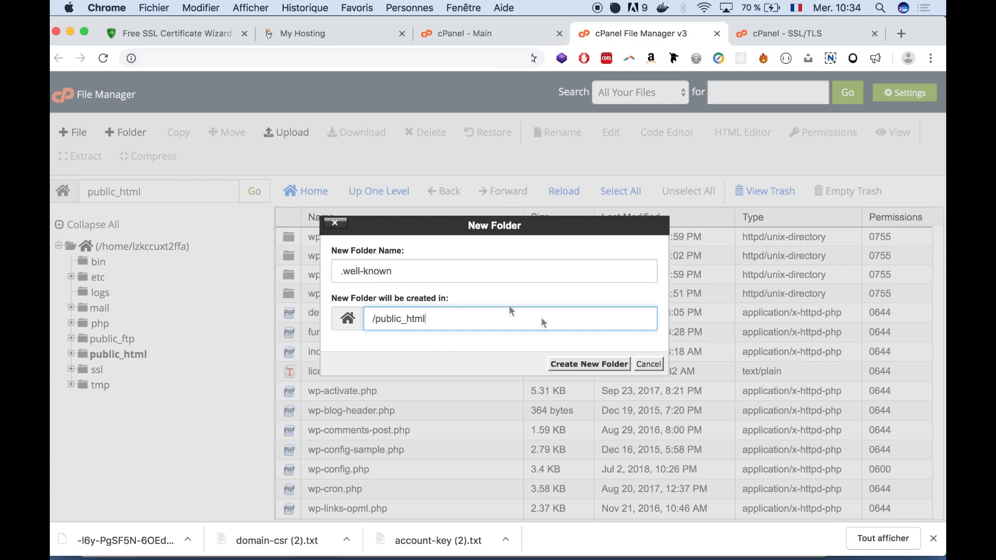
left_click(596, 365)
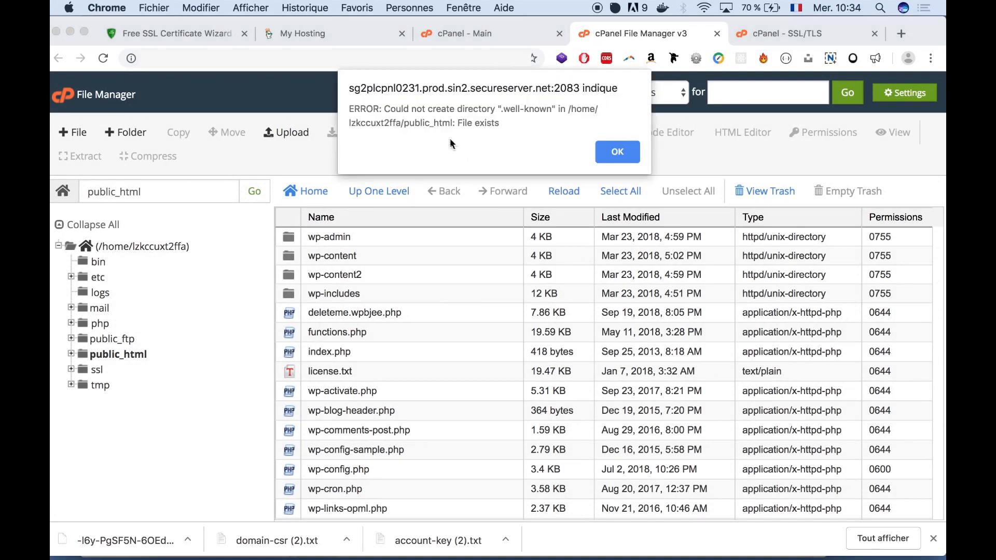
left_click_drag(460, 124, 516, 123)
left_click(515, 122)
left_click(616, 152)
Step: Go to the hidden folder public_html/.well-known by its path
left_click(184, 193)
type("/.well")
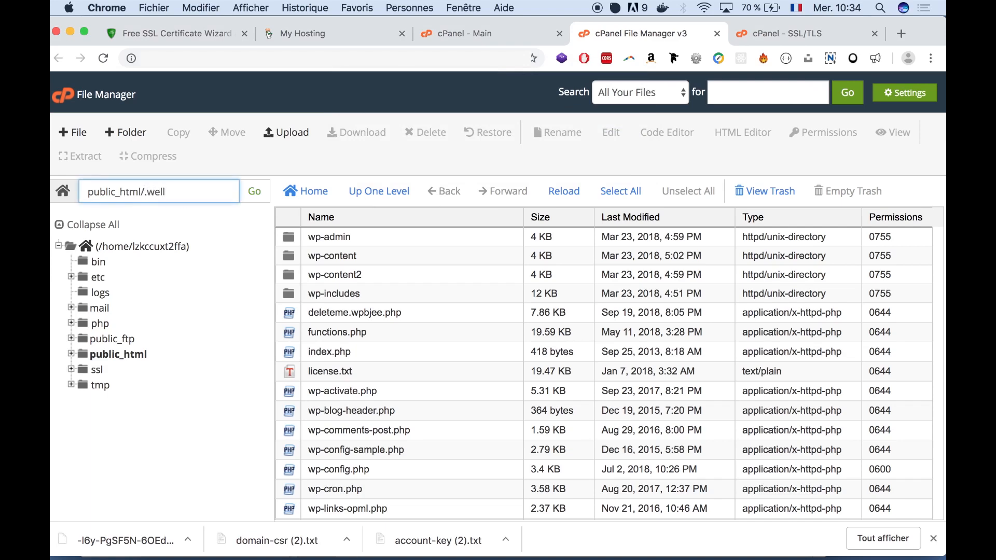
type("-known")
left_click(254, 192)
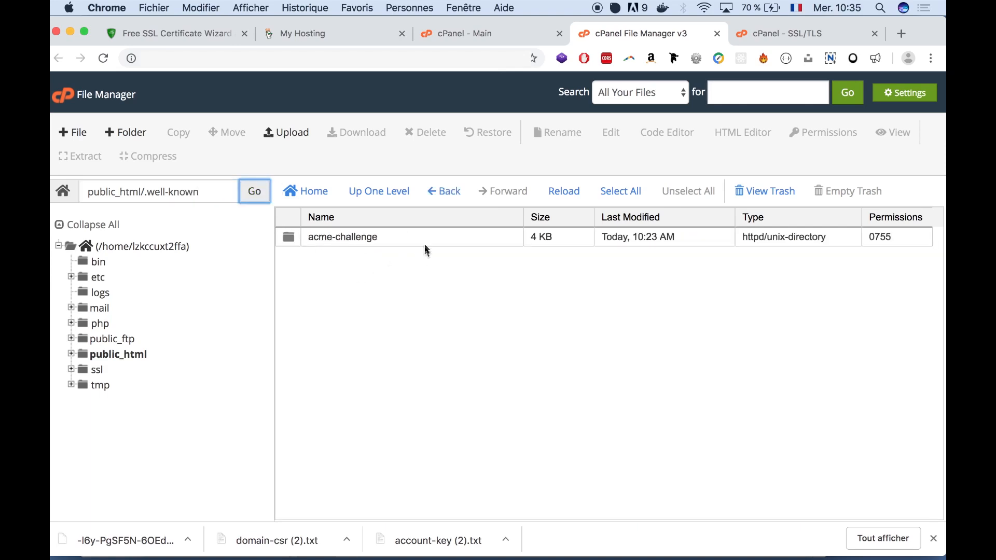
Step: Try to create a folder named acme-challenge in /public_html/.well-known
left_click(126, 133)
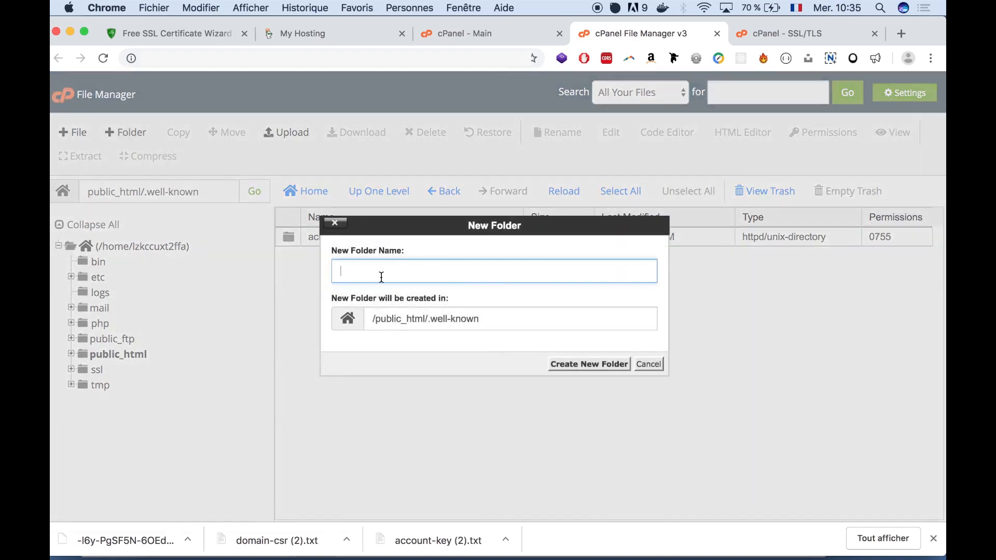
type("acme-challenge")
mouse_move(442, 226)
left_mouse_down()
mouse_move(475, 335)
mouse_move(432, 240)
left_mouse_up()
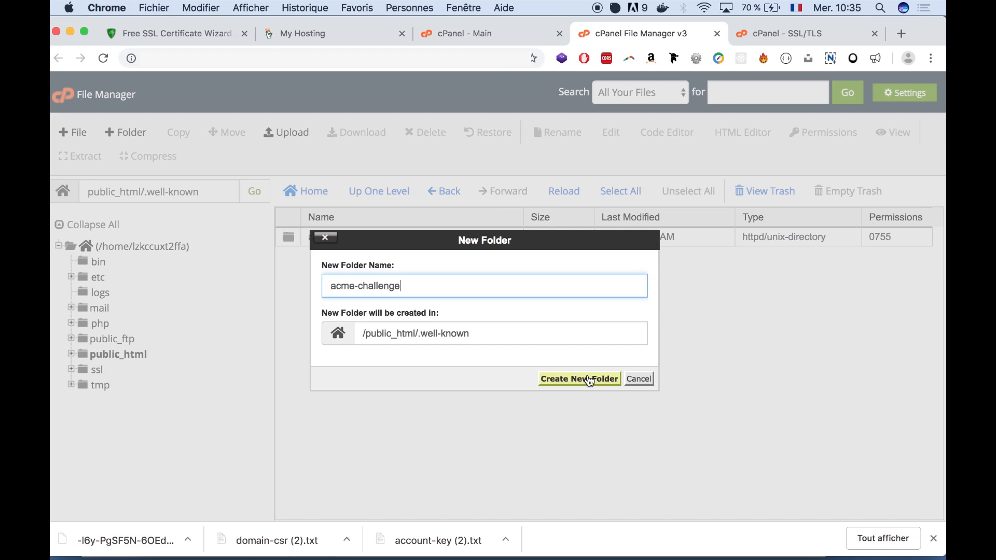
left_click_drag(380, 236, 382, 254)
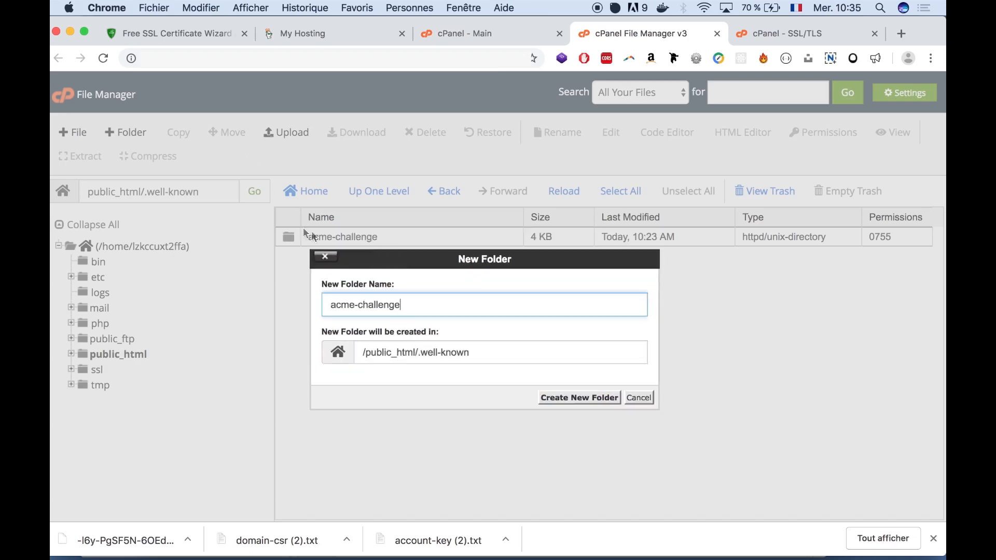
left_click(574, 398)
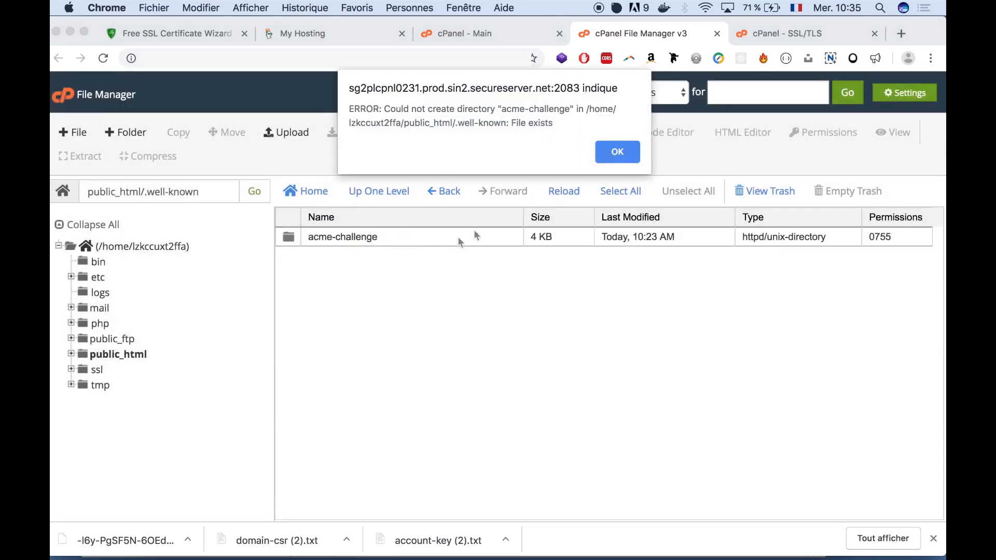
left_click(608, 157)
Step: Inspect the existing verification file in the acme-challenge folder and the contents of the trash
double_click(288, 237)
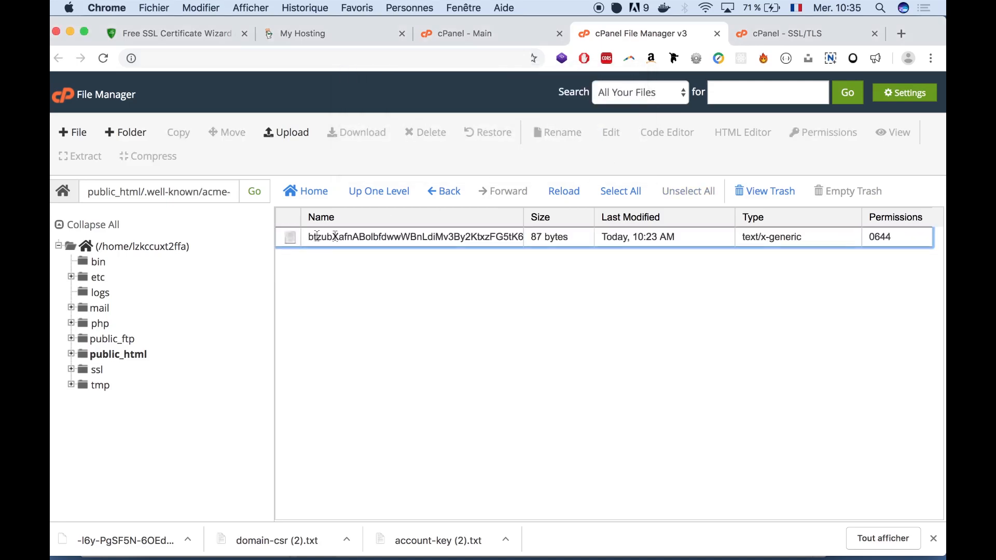
left_click(457, 240)
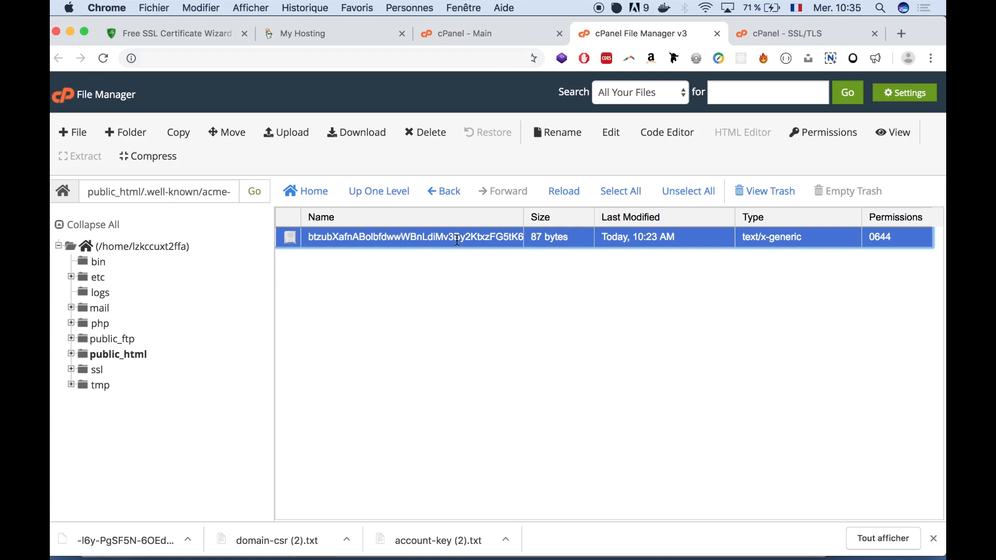
left_click(767, 191)
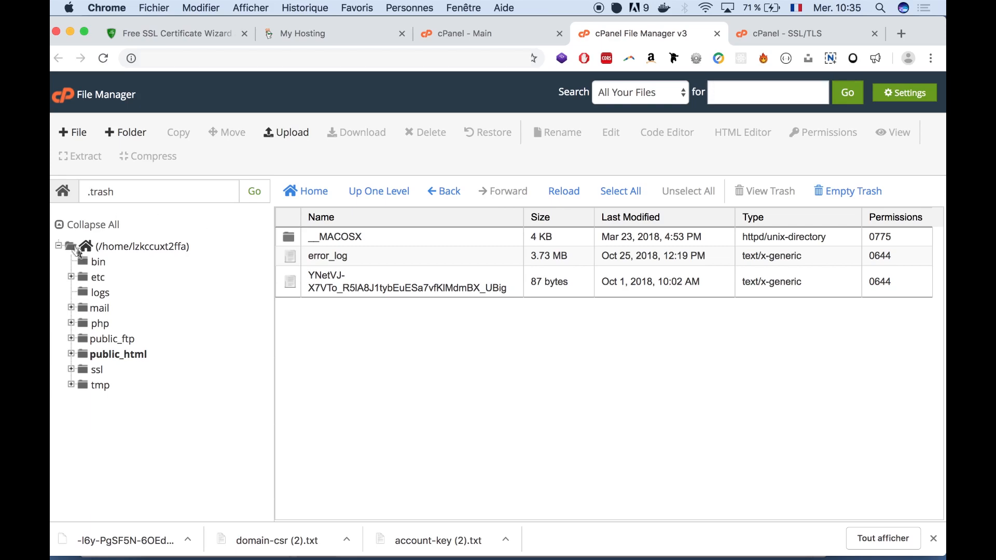
Step: Go to the hidden folder public_html/.well-known/acme-challenge by its path
left_click(125, 356)
left_click(165, 190)
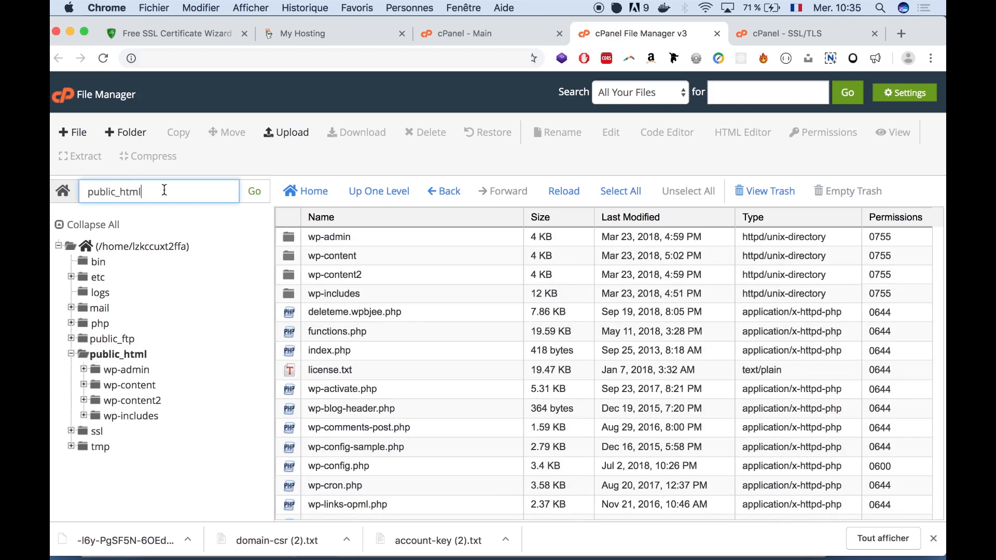
type("/.well-known/acme-challenge")
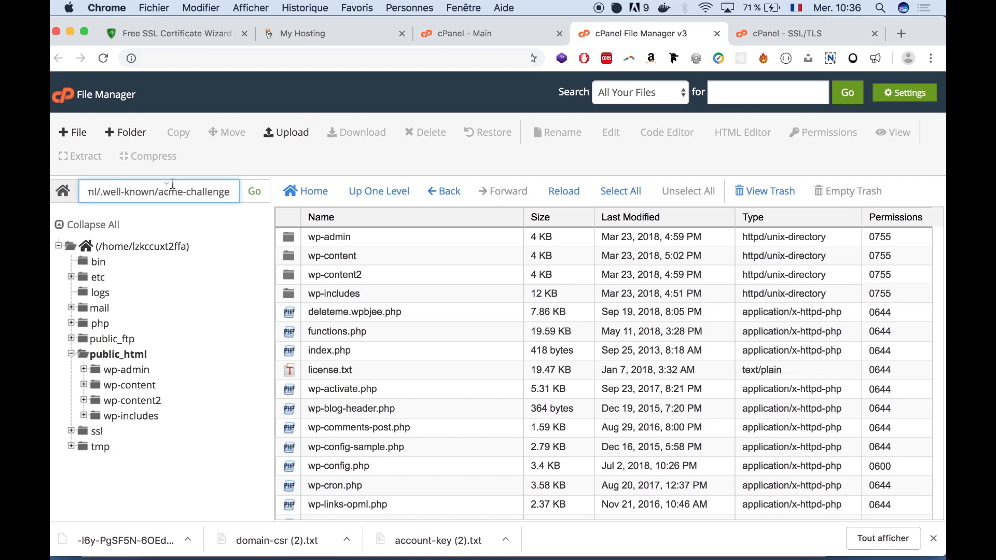
left_click(255, 193)
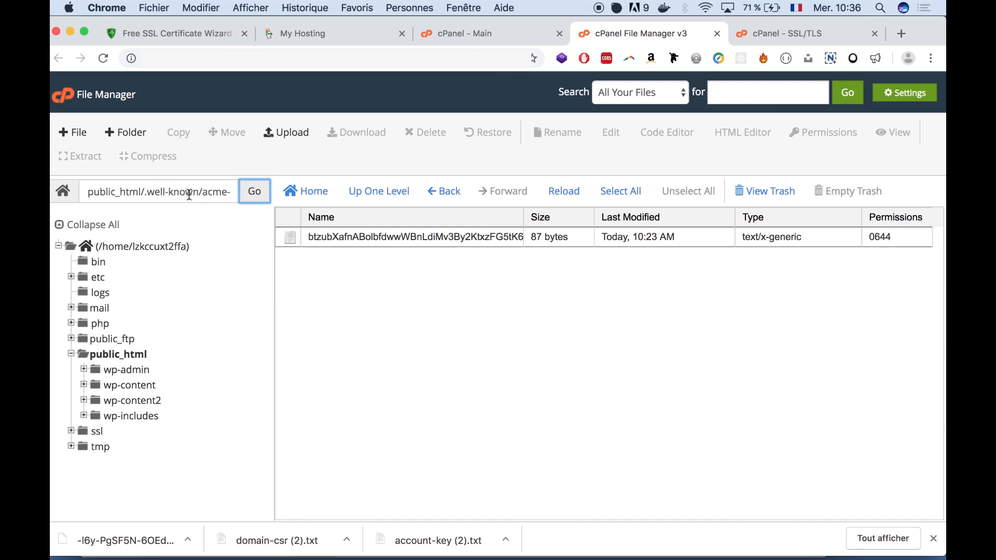
left_click_drag(213, 195, 245, 199)
left_click(226, 250)
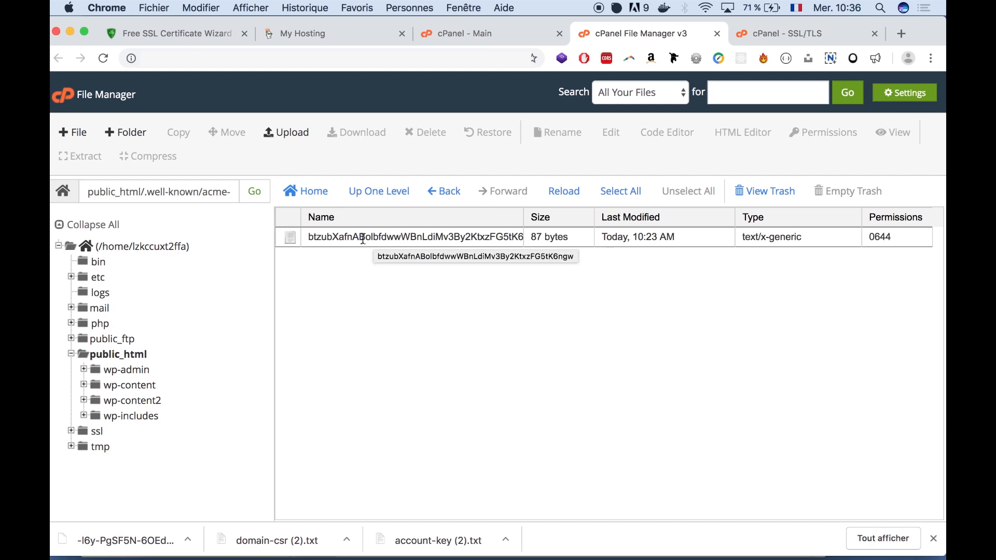
Step: Move the old verification file in the acme-challenge folder to the trash without deleting it permanently
left_click(362, 237)
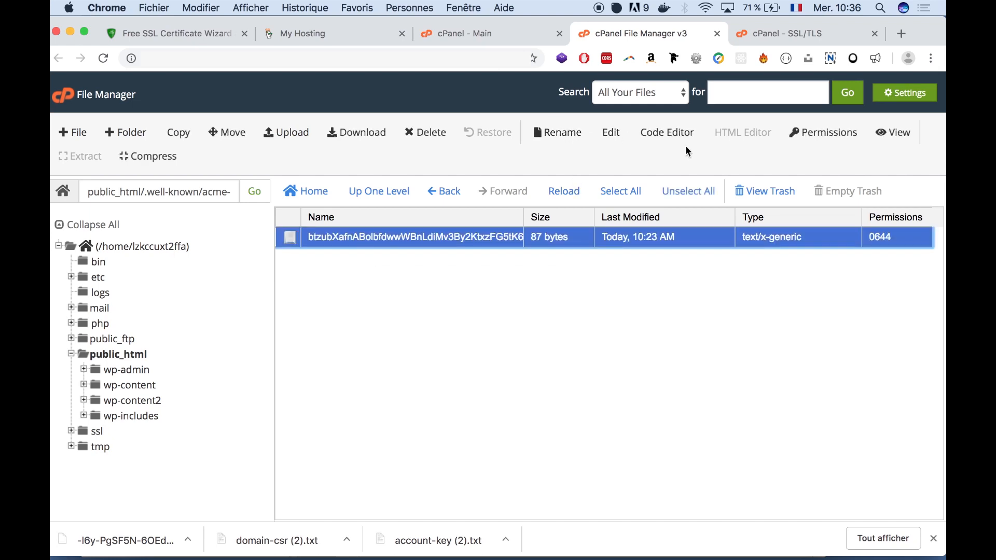
left_click(439, 137)
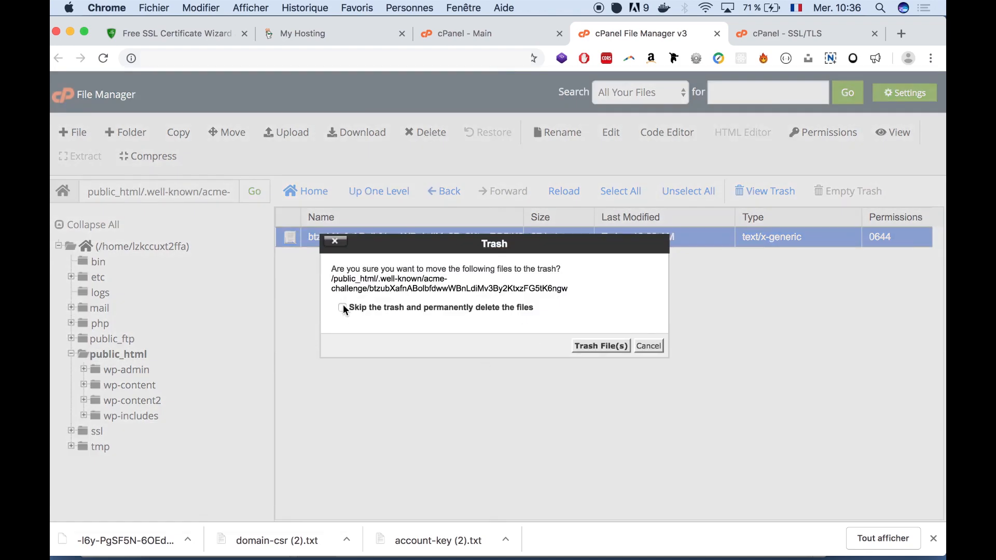
left_click(594, 347)
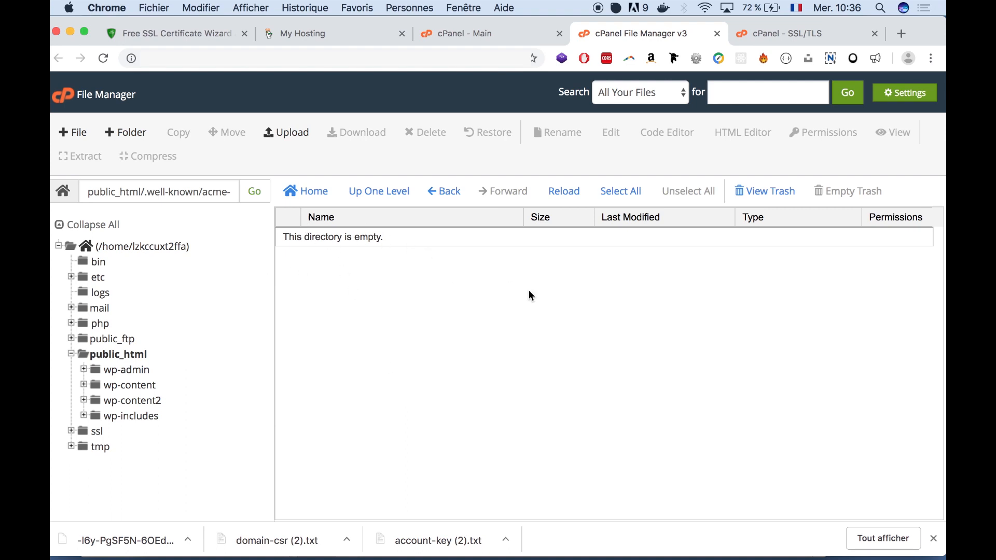
Step: Upload the newly downloaded 87-byte verification file from Téléchargements to the acme-challenge folder and return to that folder
left_click(275, 134)
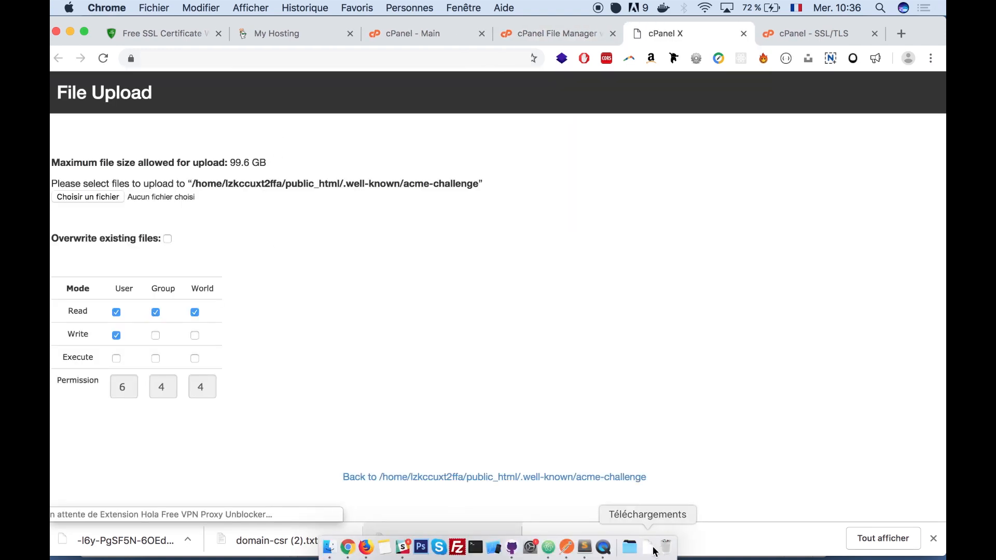
left_click(98, 200)
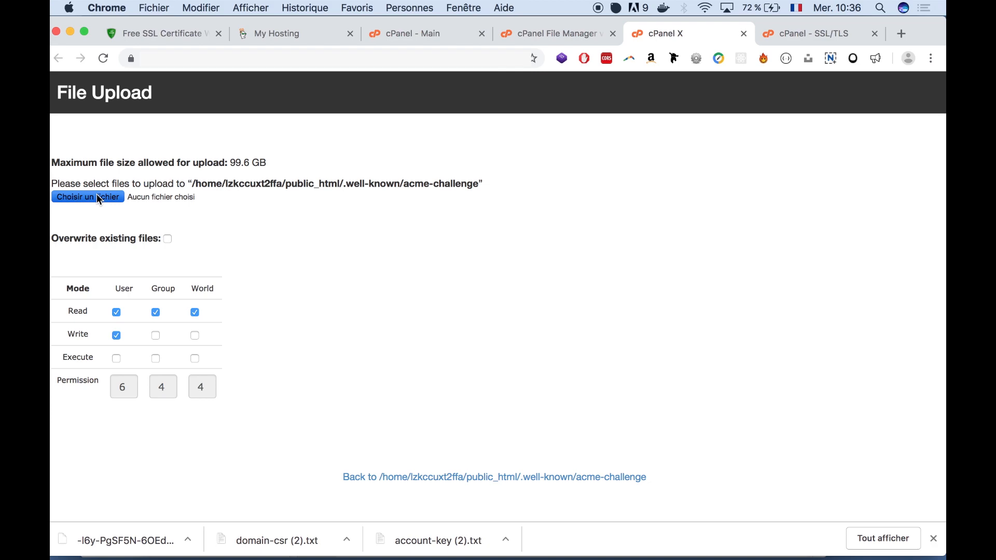
left_click(647, 547)
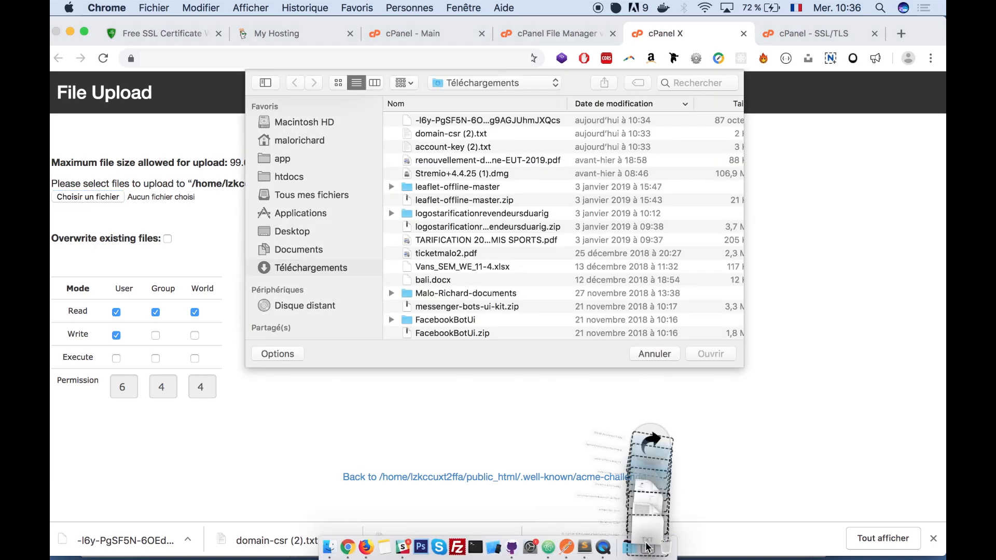
left_click_drag(646, 500, 456, 128)
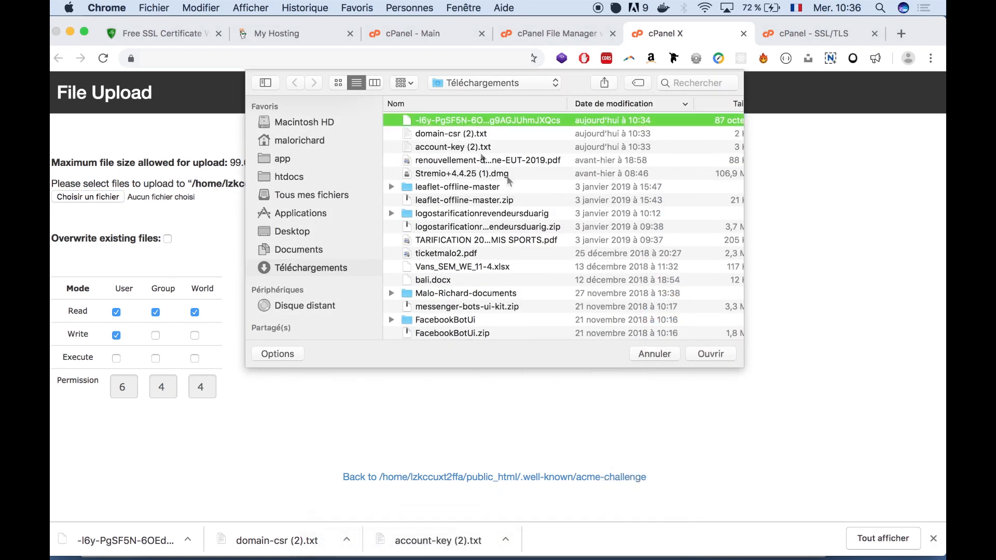
left_click(717, 351)
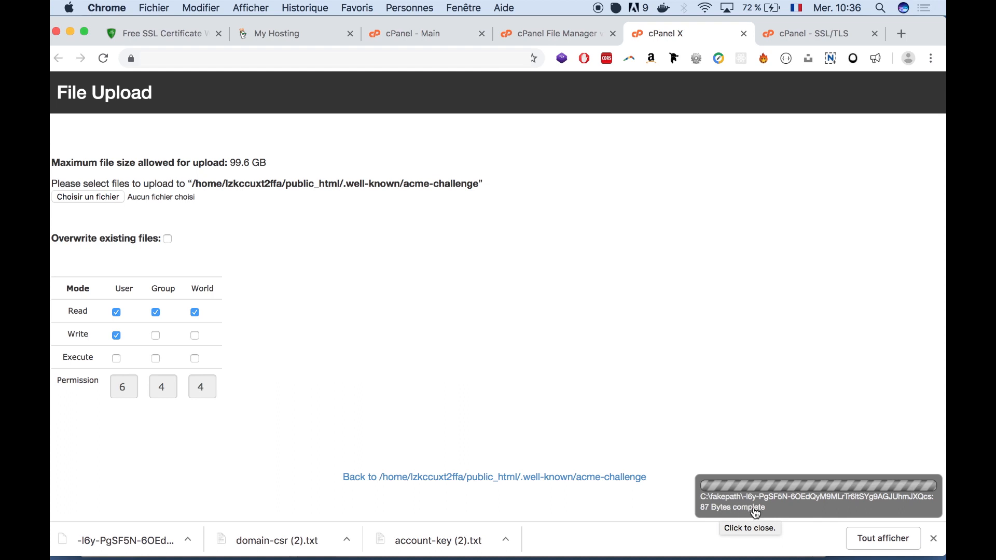
left_click(470, 477)
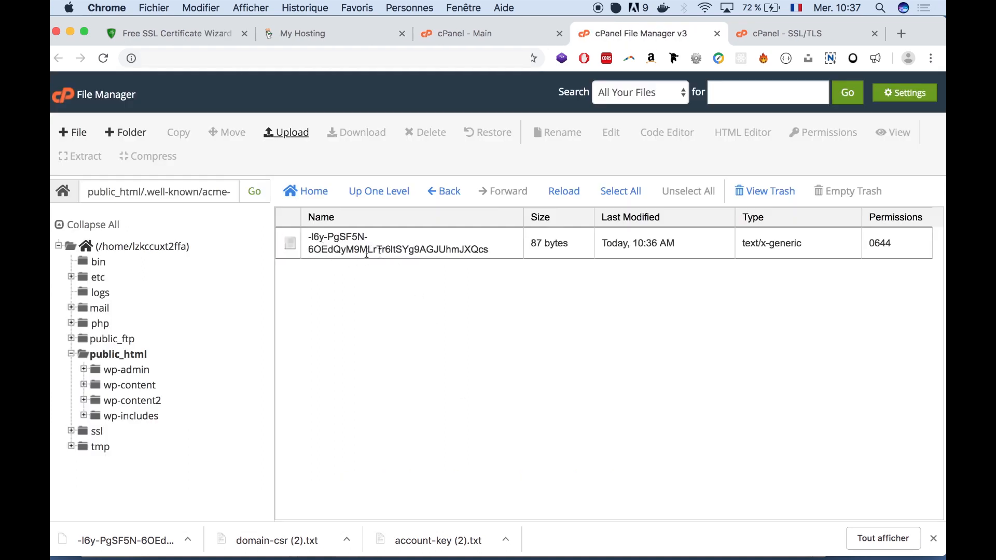
Step: Open the verification file's link in the ZeroSSL wizard and check the text served on philippines.makesense.org
left_click(153, 30)
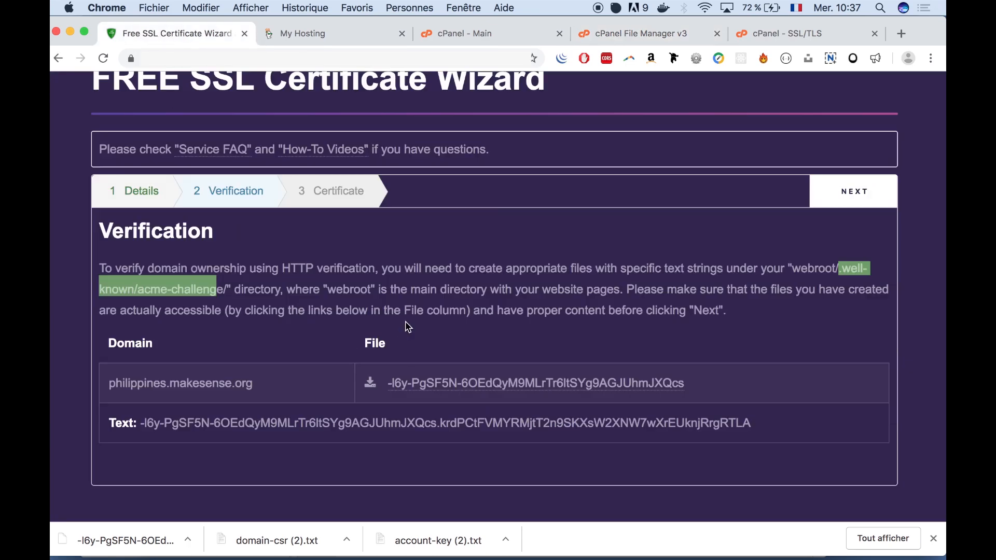
left_click(451, 390)
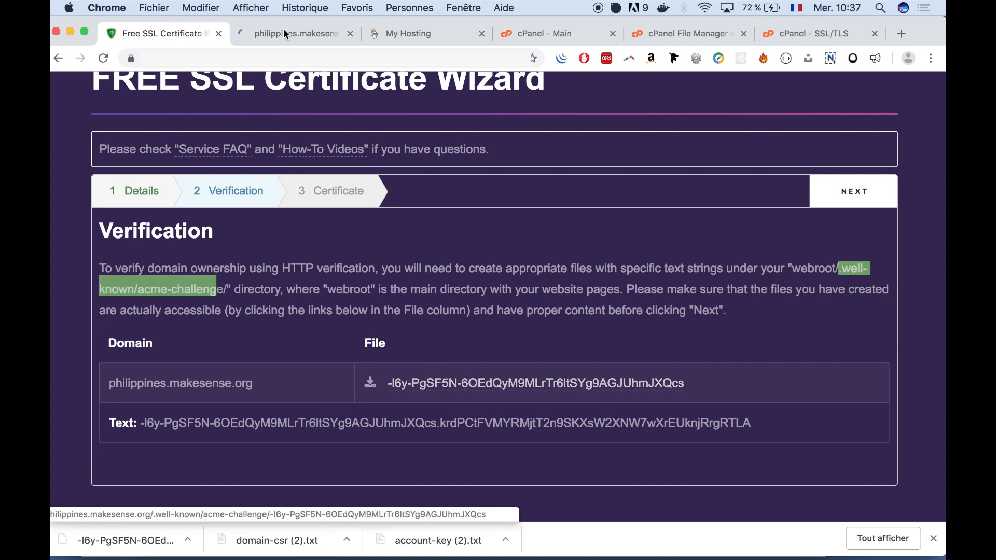
left_click(285, 32)
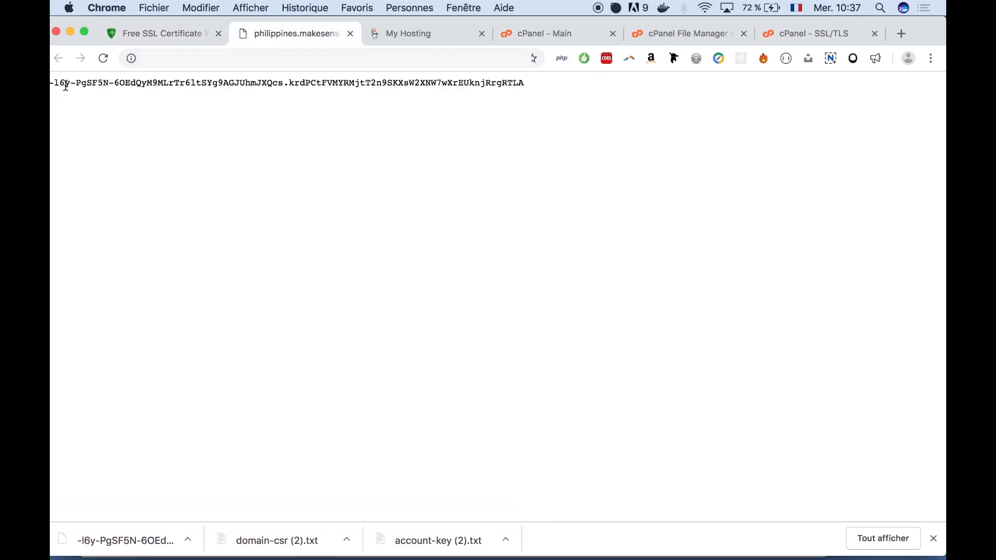
left_click_drag(53, 82, 721, 105)
left_click(721, 106)
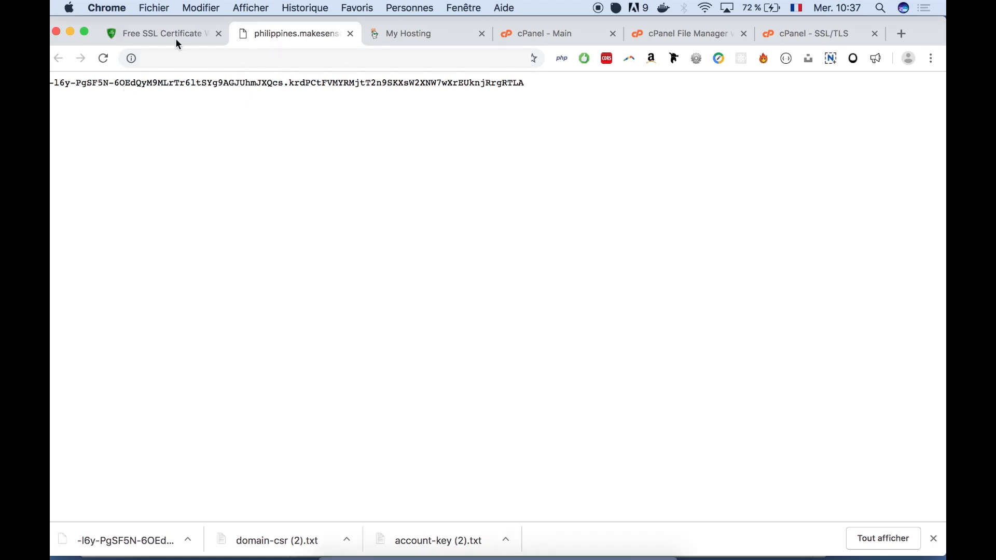
Step: Return to the ZeroSSL wizard and proceed from Verification to the Certificate stage
key("ctrl+Up")
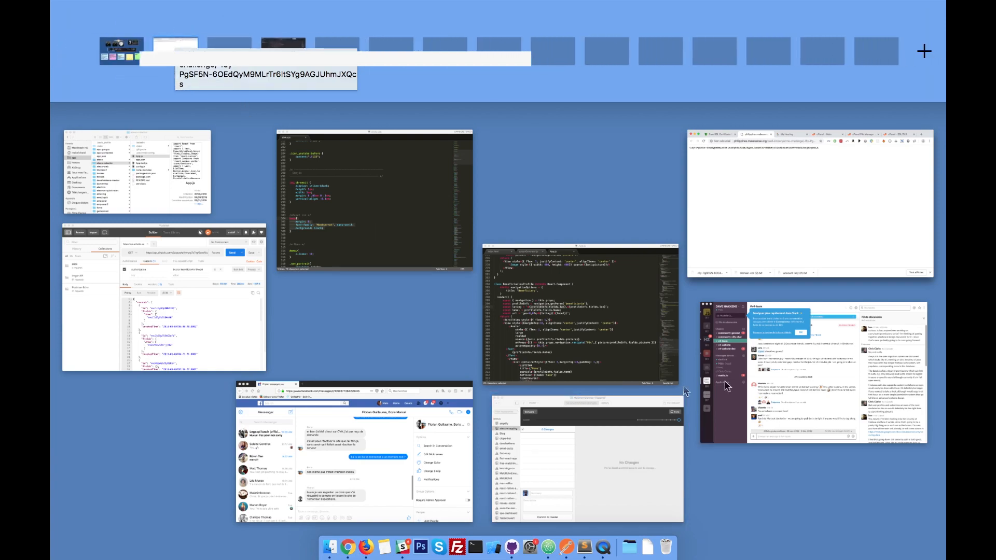
left_click(725, 185)
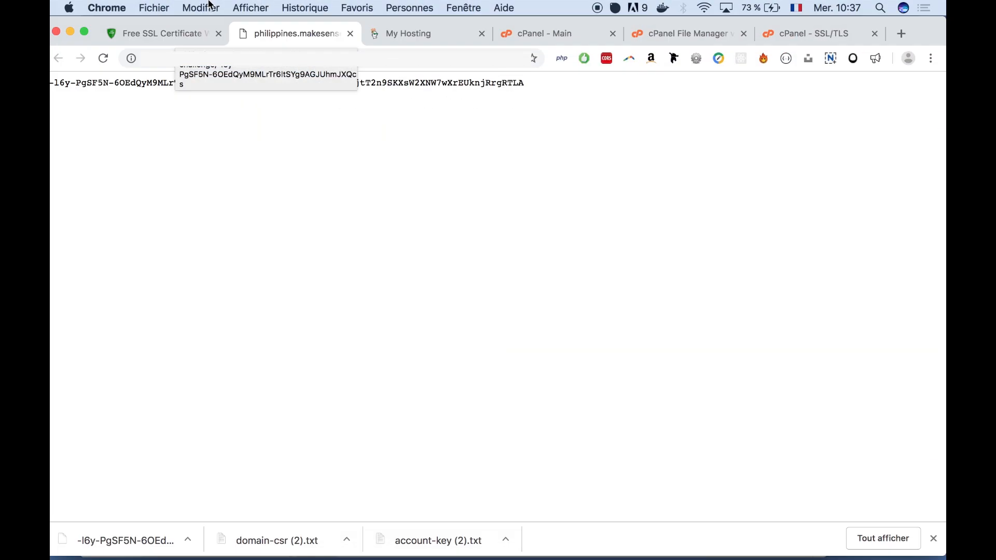
left_click(184, 37)
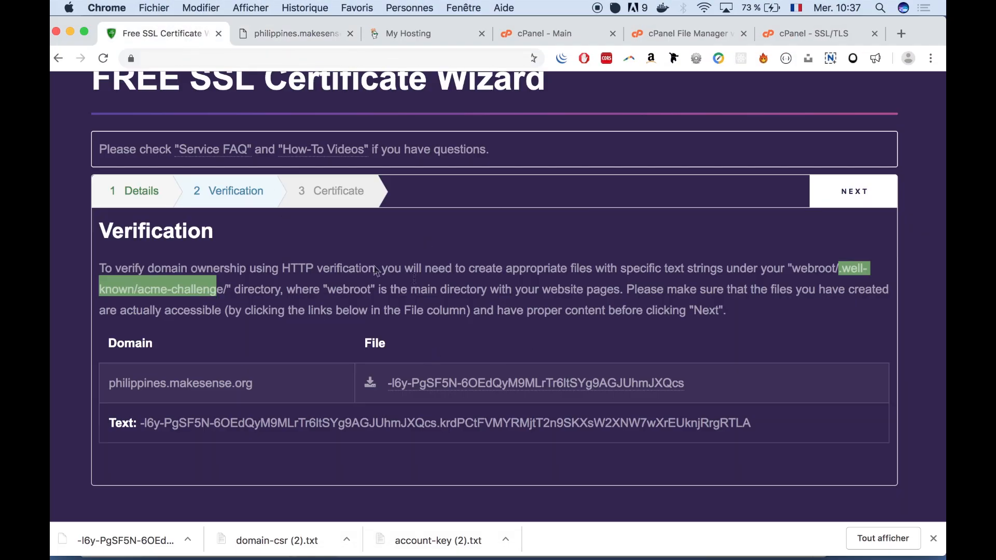
left_click(849, 196)
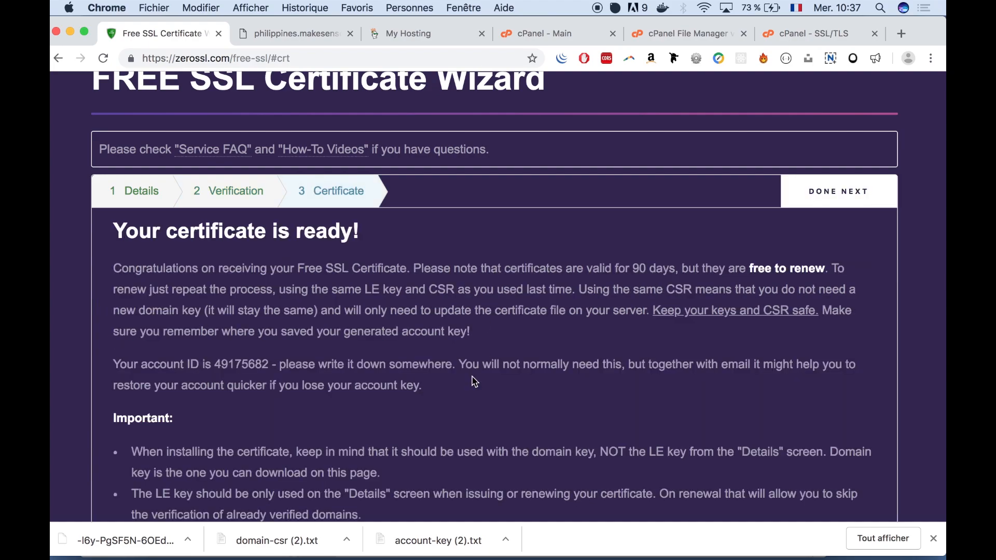
Step: Download the issued domain certificate and its domain key as text files
scroll(474, 382, "down", 10)
scroll(349, 387, "up", 5)
scroll(228, 226, "down", 3)
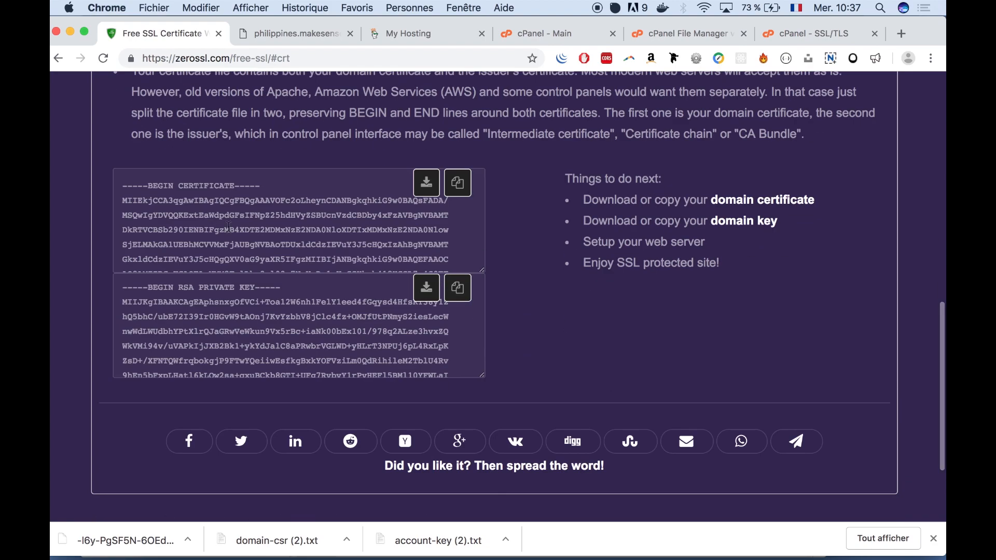
scroll(228, 227, "up", 10)
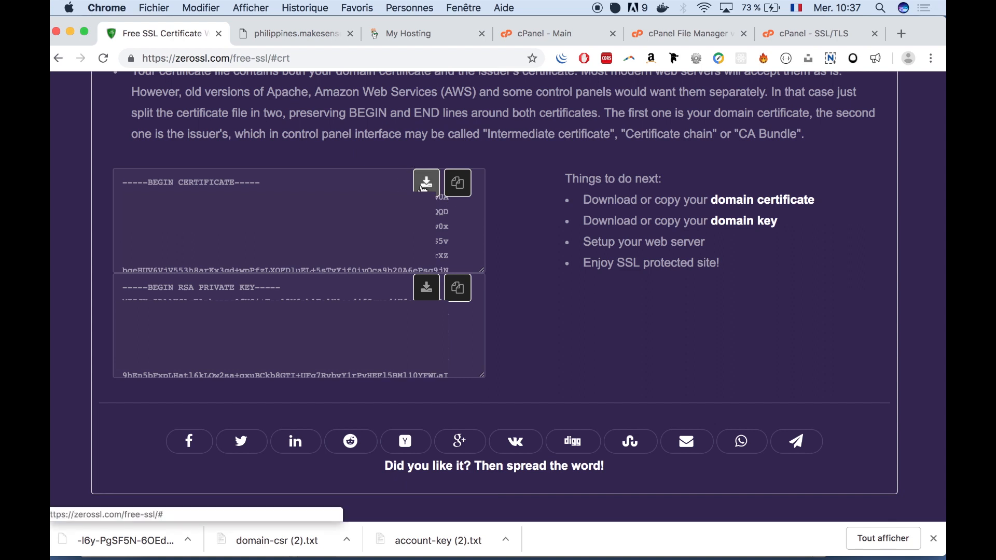
left_click(426, 182)
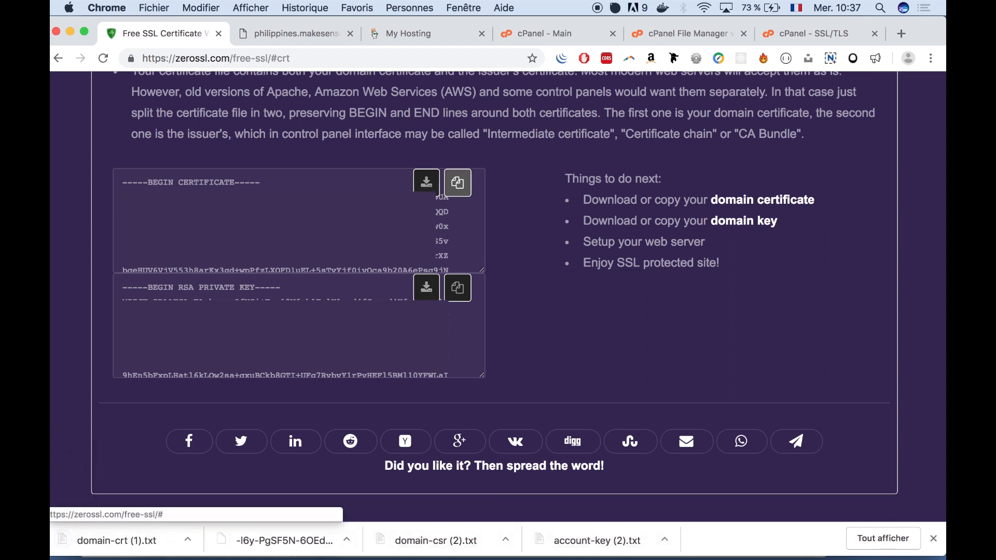
left_click(427, 288)
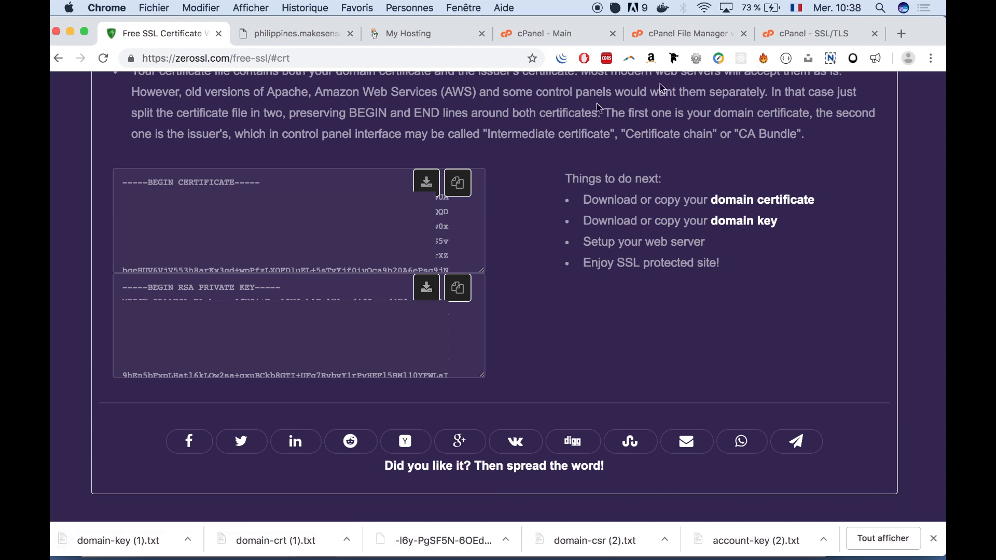
Step: Switch to cPanel's SSL/TLS manager and open the management of SSL sites under Install and Manage SSL
left_click(798, 35)
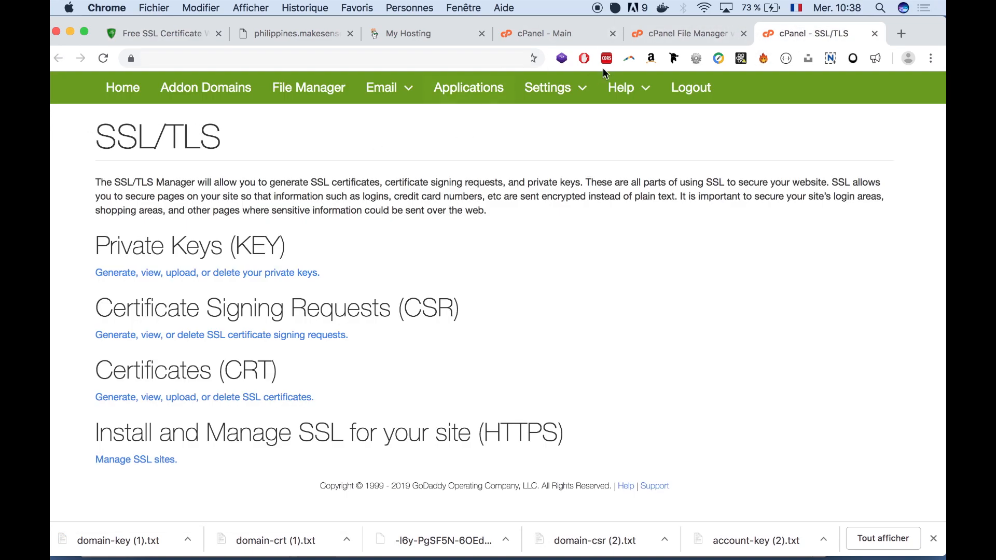
left_click(542, 34)
scroll(610, 387, "down", 10)
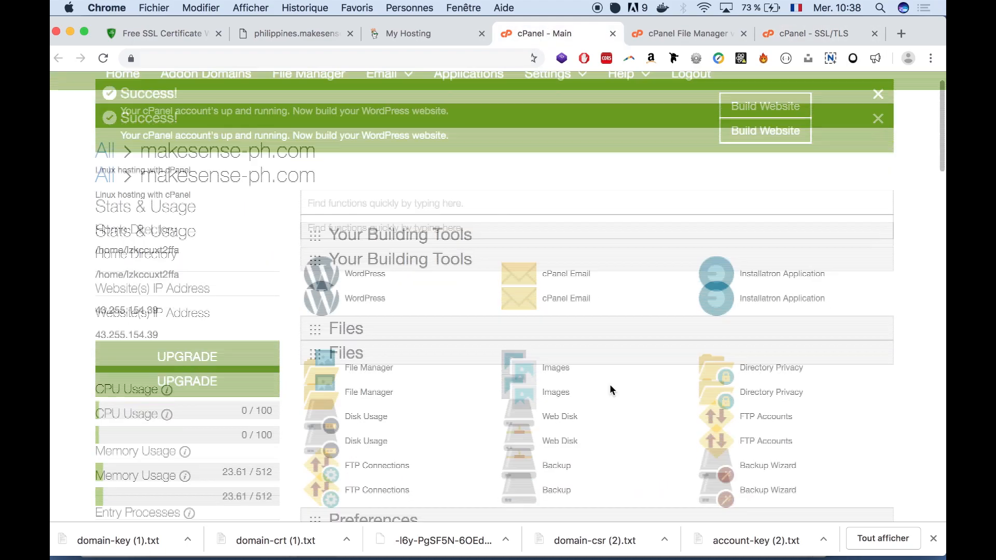
scroll(610, 388, "down", 10)
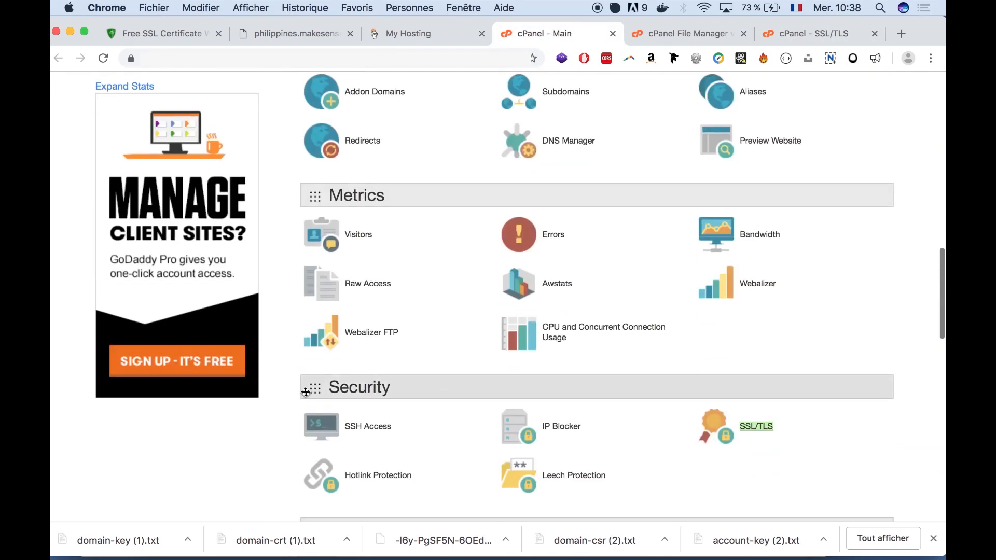
left_click(811, 33)
left_click_drag(98, 433, 541, 435)
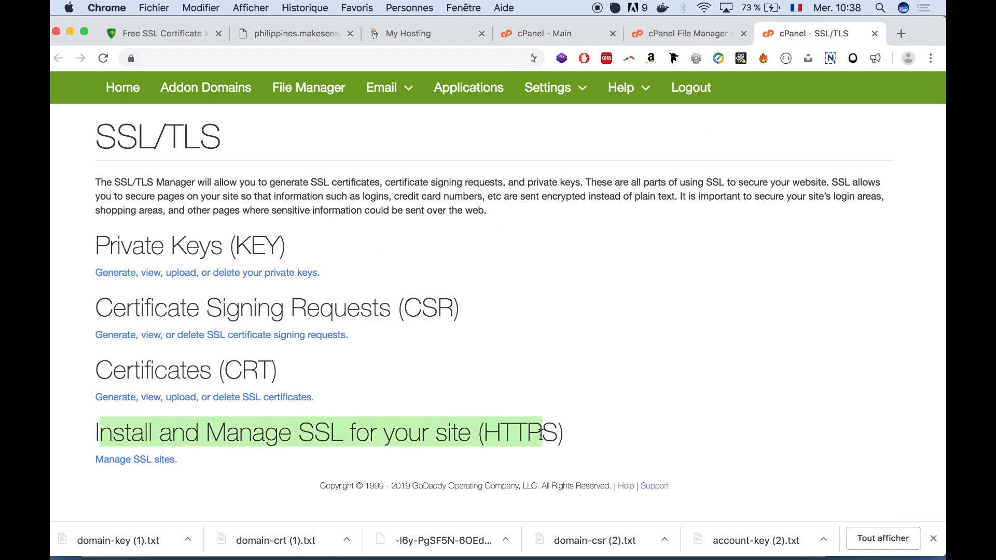
left_click(127, 462)
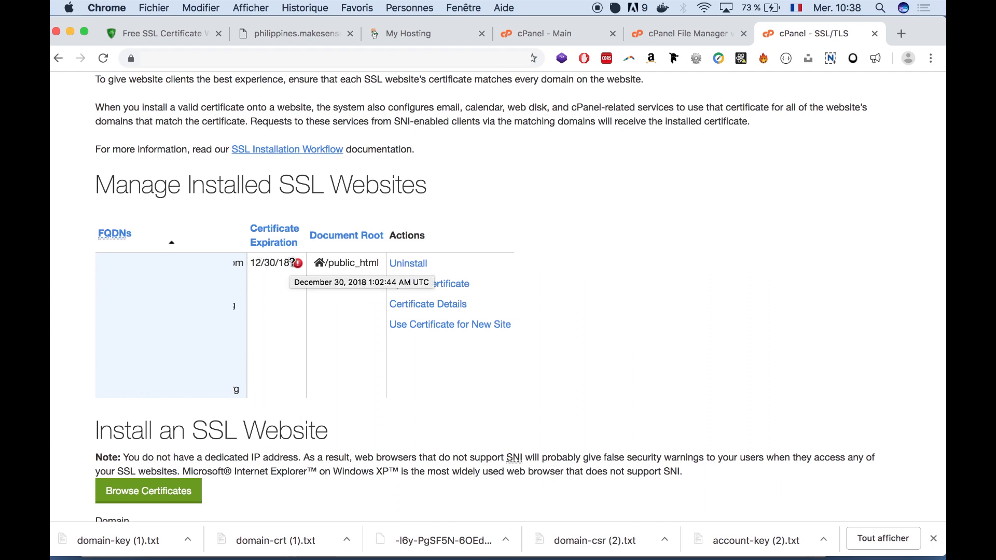
Step: Check the expiration date of the installed SSL certificate and look over the form for installing an SSL website
left_click_drag(290, 264, 248, 264)
left_click(263, 265)
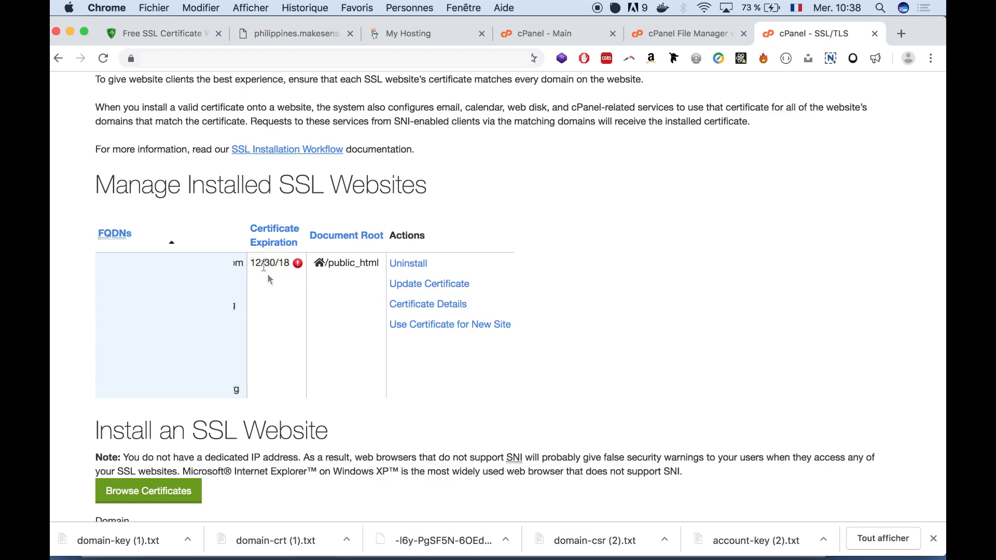
key("F12")
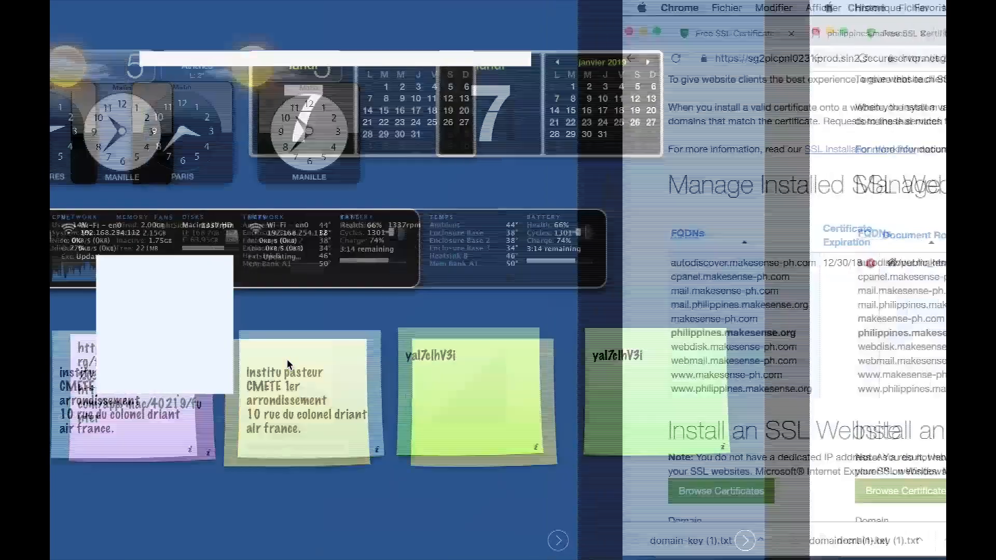
key("F12")
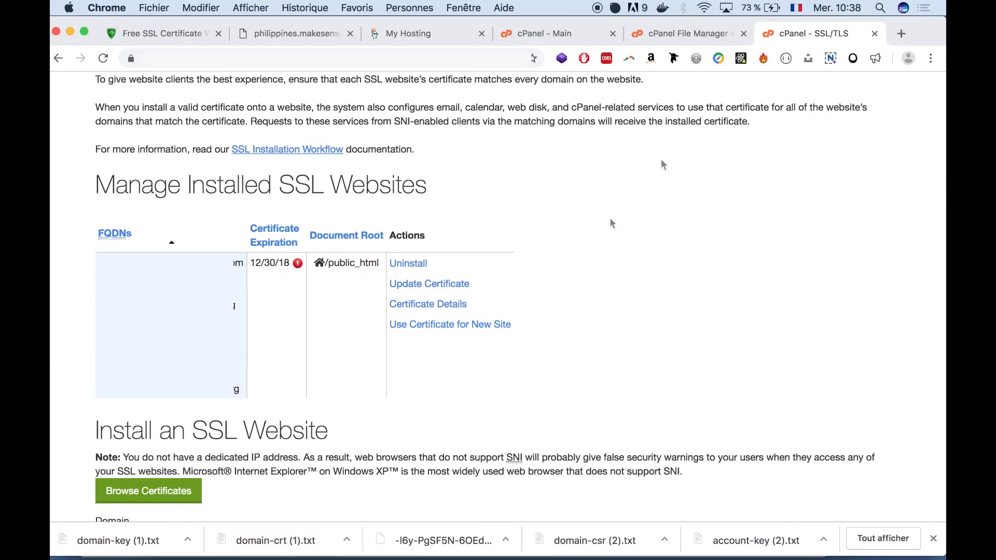
scroll(297, 396, "down", 3)
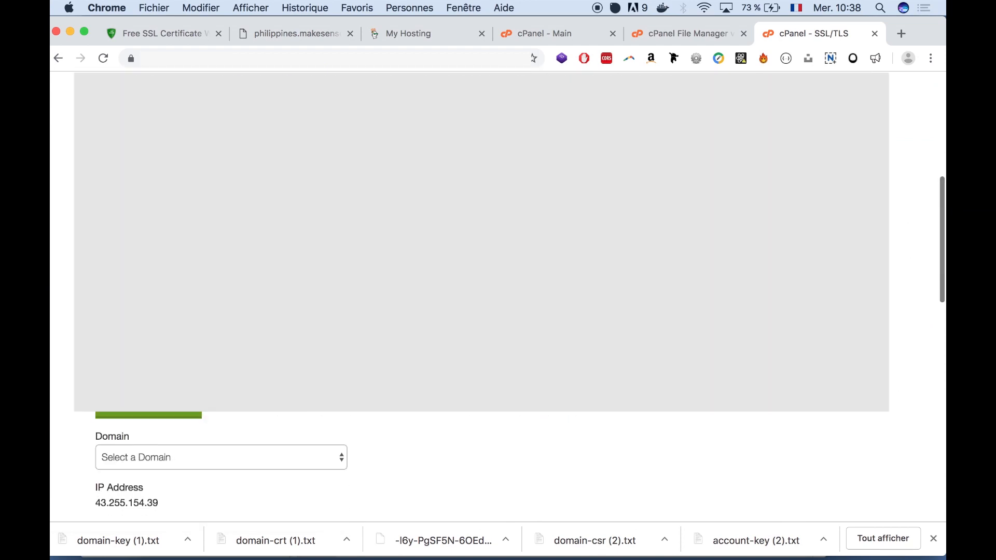
scroll(269, 352, "down", 5)
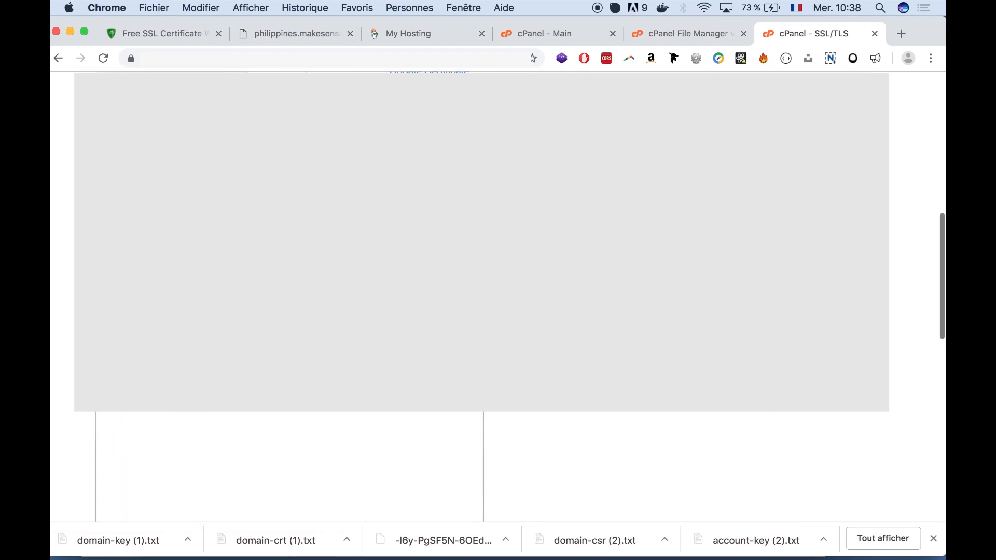
Step: Select philippines.makesense.org as the domain in the Install an SSL Website form
left_click(237, 330)
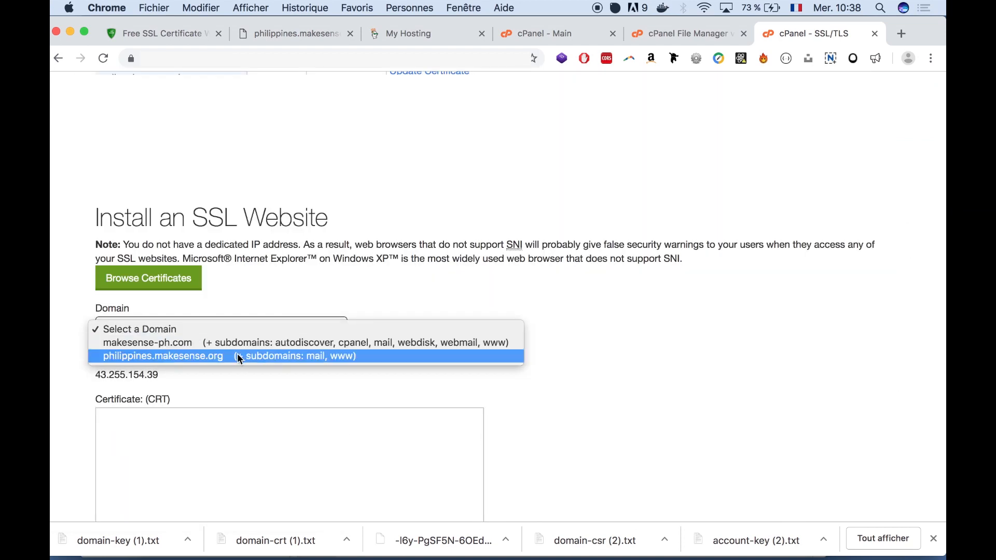
left_click(239, 358)
scroll(237, 353, "down", 5)
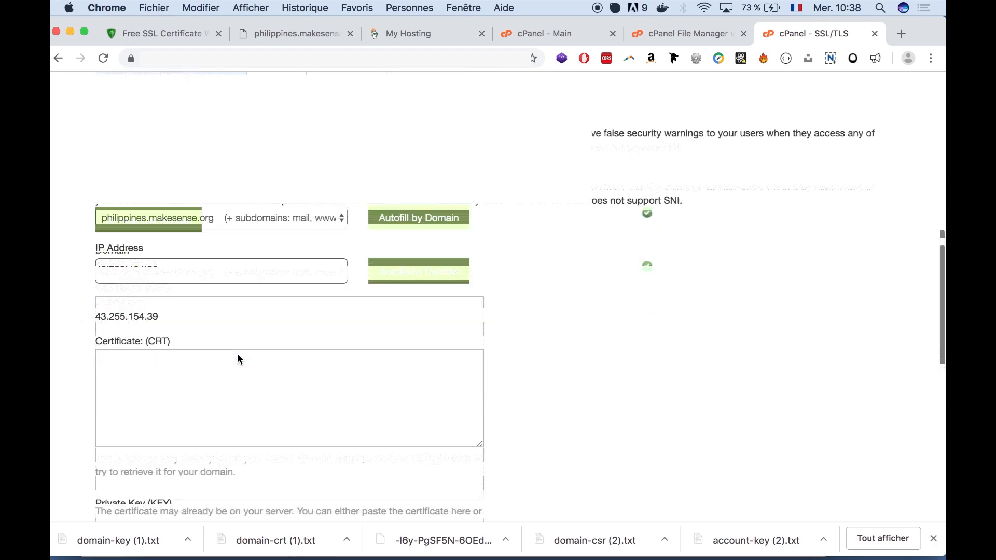
left_click(226, 307)
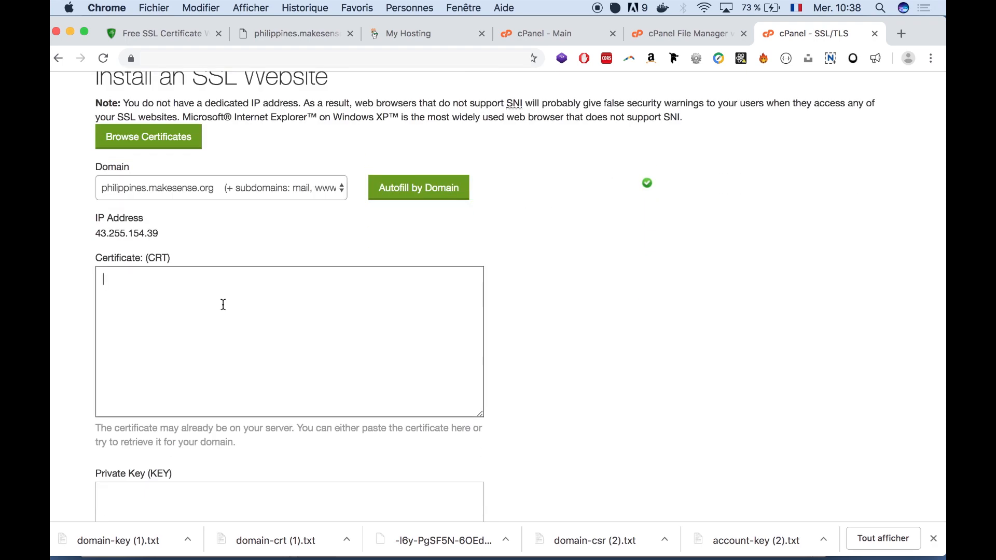
Step: Return to ZeroSSL, locate the boundary between the domain and issuer certificates, and copy the full certificate text
left_click(168, 35)
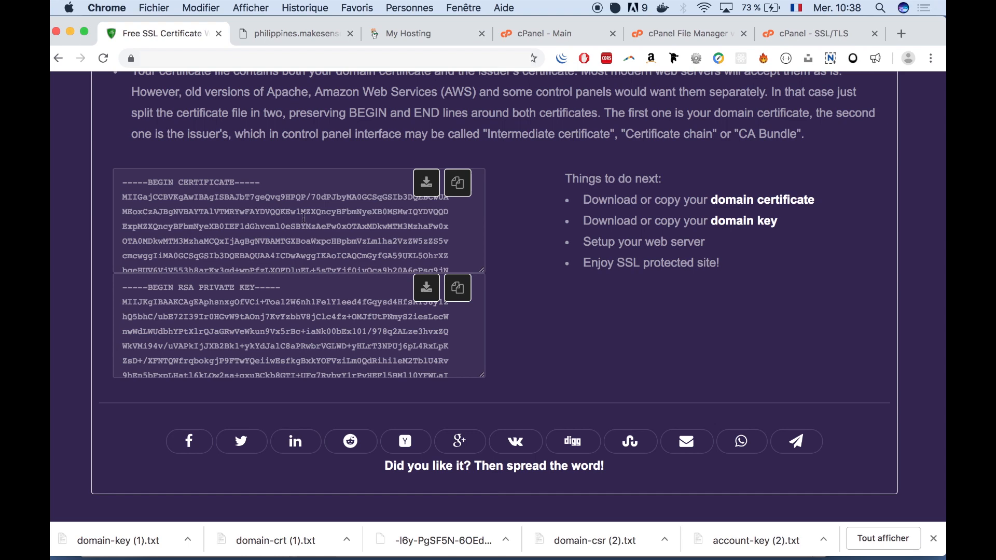
scroll(303, 218, "down", 3)
scroll(304, 219, "up", 3)
scroll(194, 224, "down", 5)
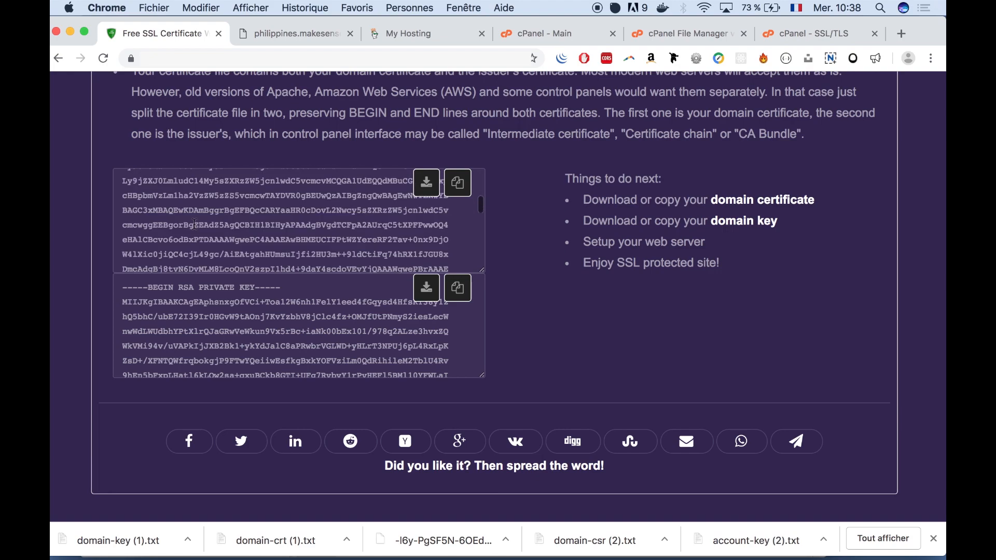
scroll(194, 224, "down", 4)
scroll(140, 198, "up", 2)
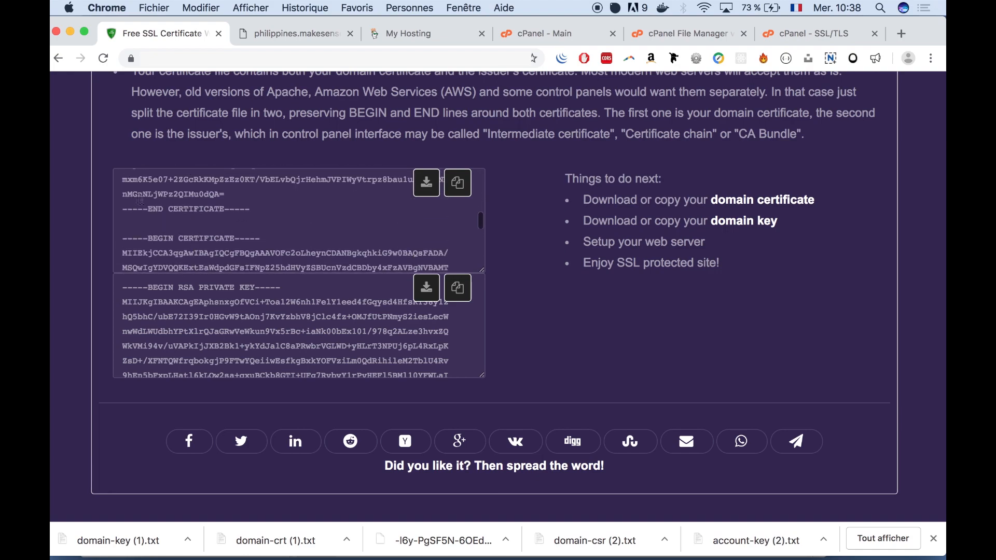
left_click_drag(119, 206, 314, 238)
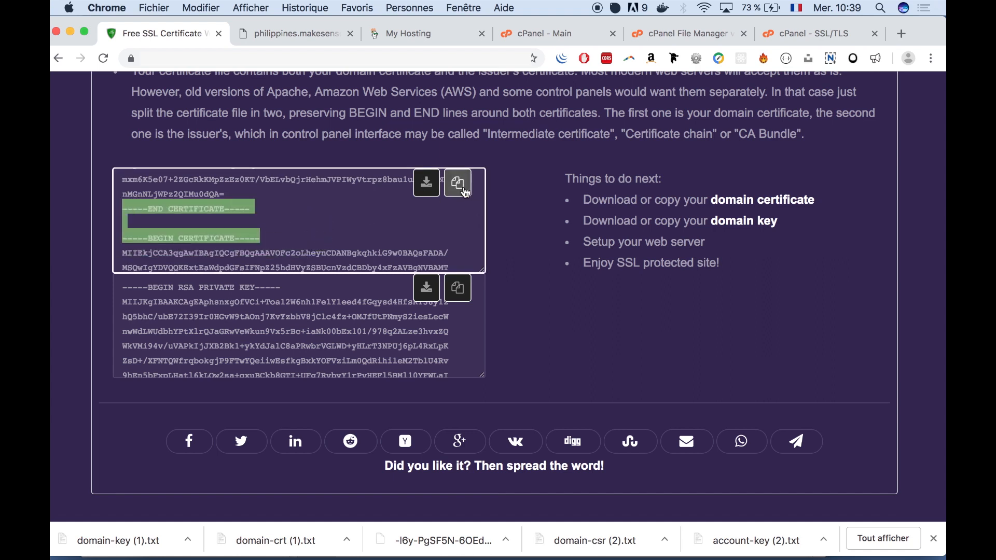
left_click(464, 190)
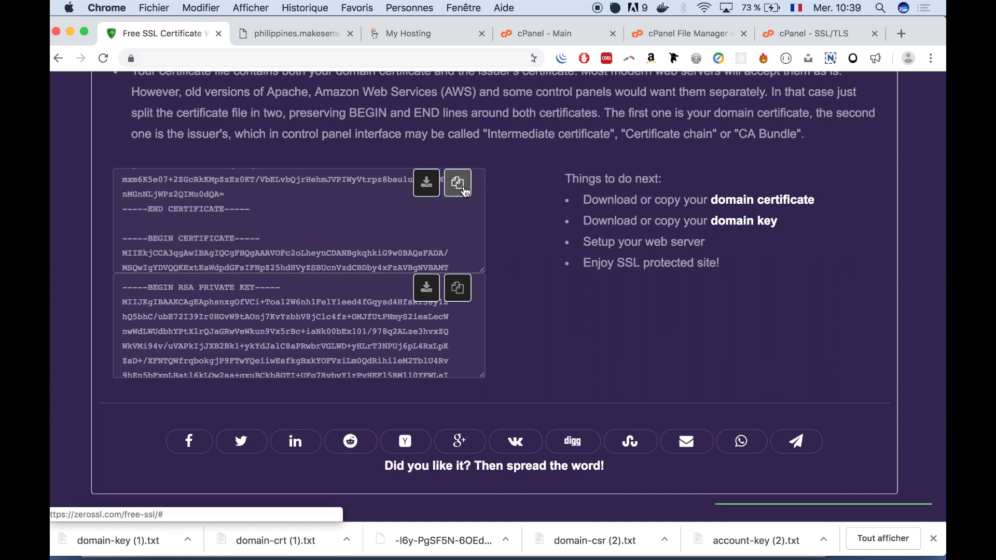
Step: Switch back to cPanel's SSL/TLS manager and paste the copied text as the Certificate (CRT)
left_click(797, 32)
left_click(343, 278)
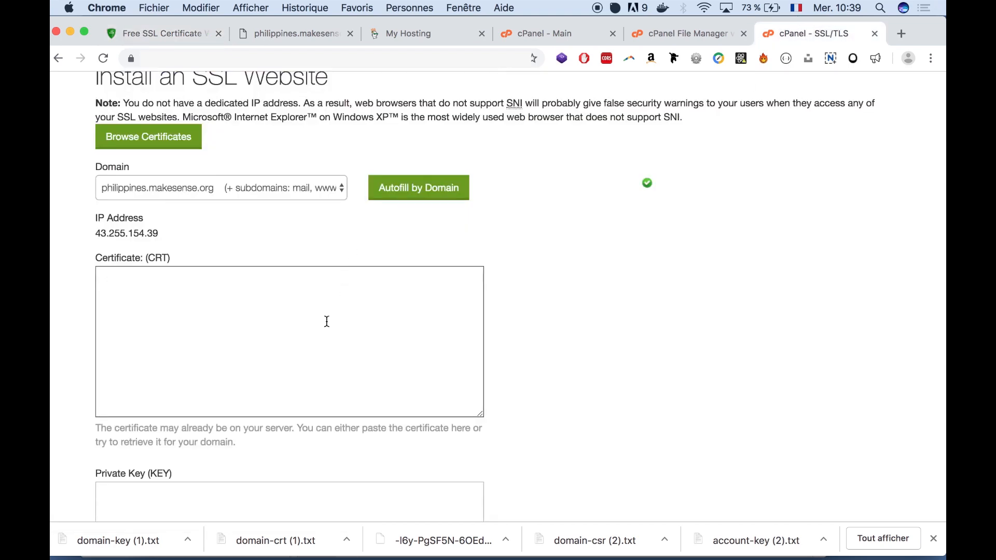
key("super+v")
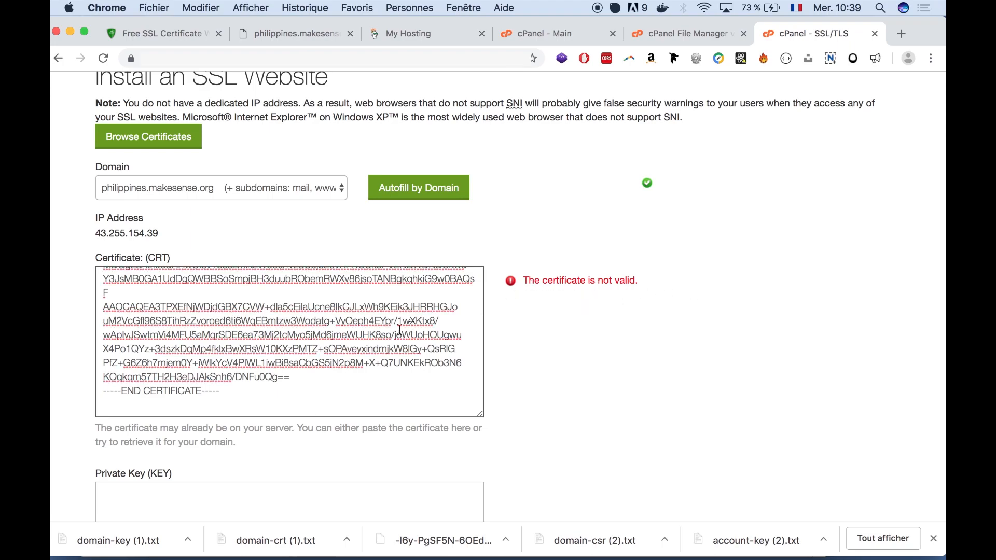
Step: Cut the second certificate block out of the Certificate (CRT) text and delete the blank lines below the first block
scroll(193, 374, "up", 8)
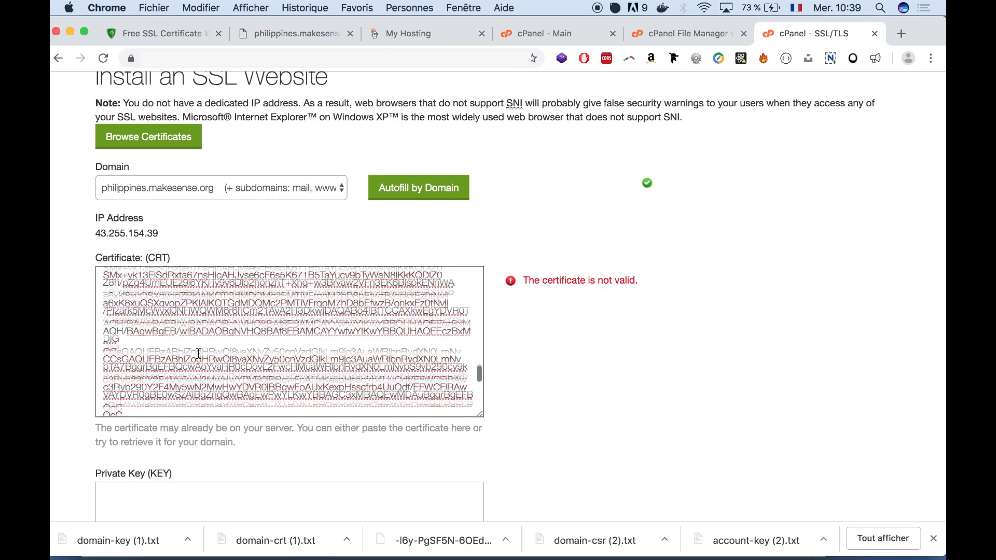
scroll(199, 354, "down", 3)
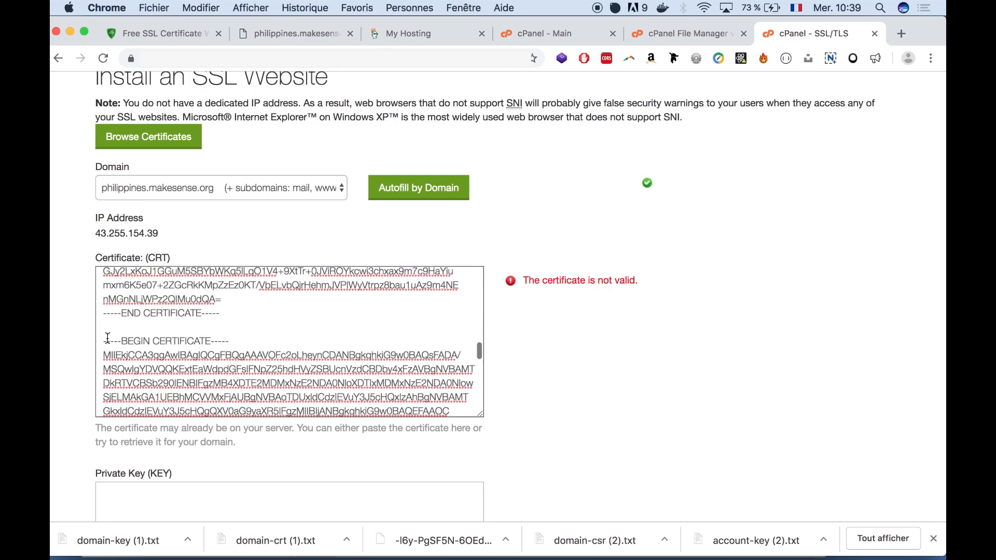
left_click_drag(102, 339, 254, 322)
scroll(254, 322, "up", 10)
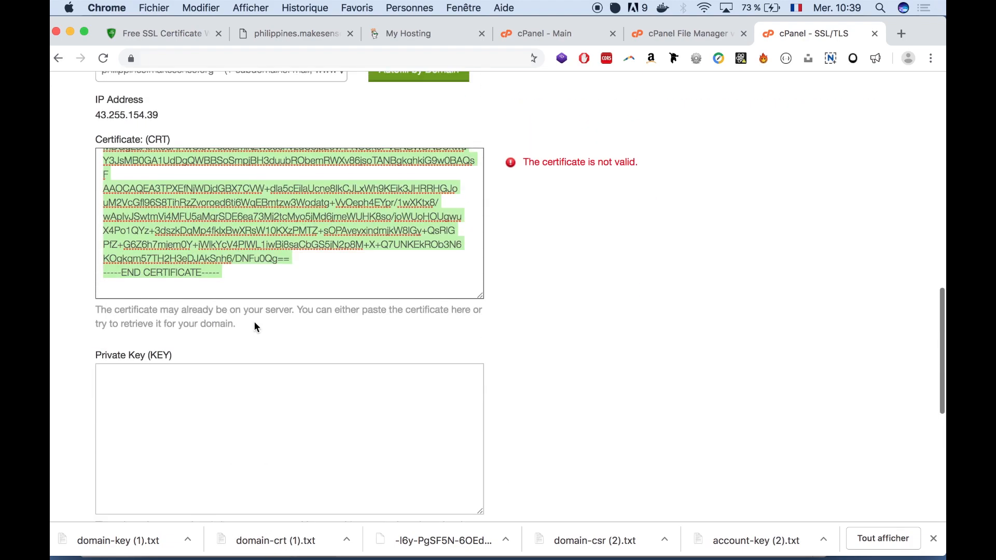
key("super+v")
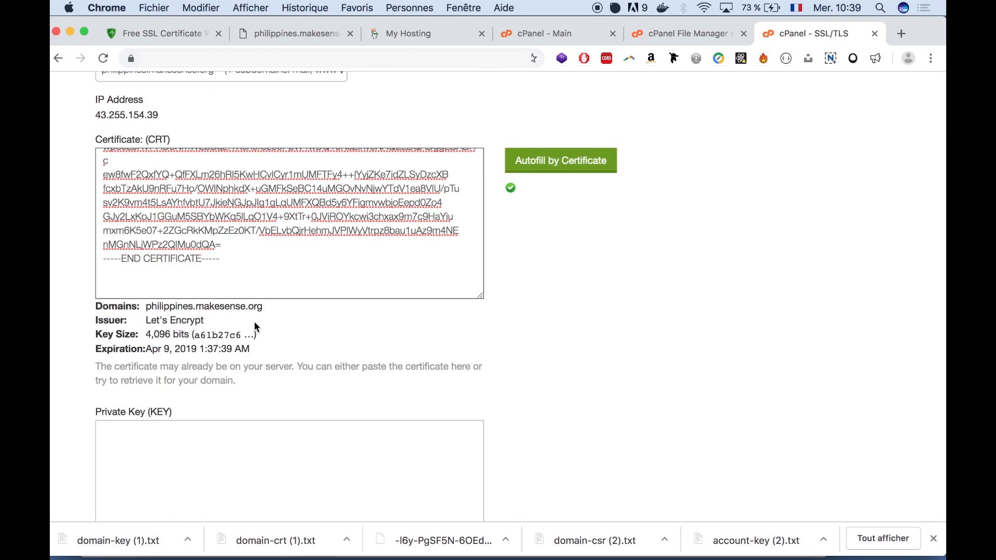
scroll(254, 322, "up", 1)
key("BackSpace")
key("BackSpace")
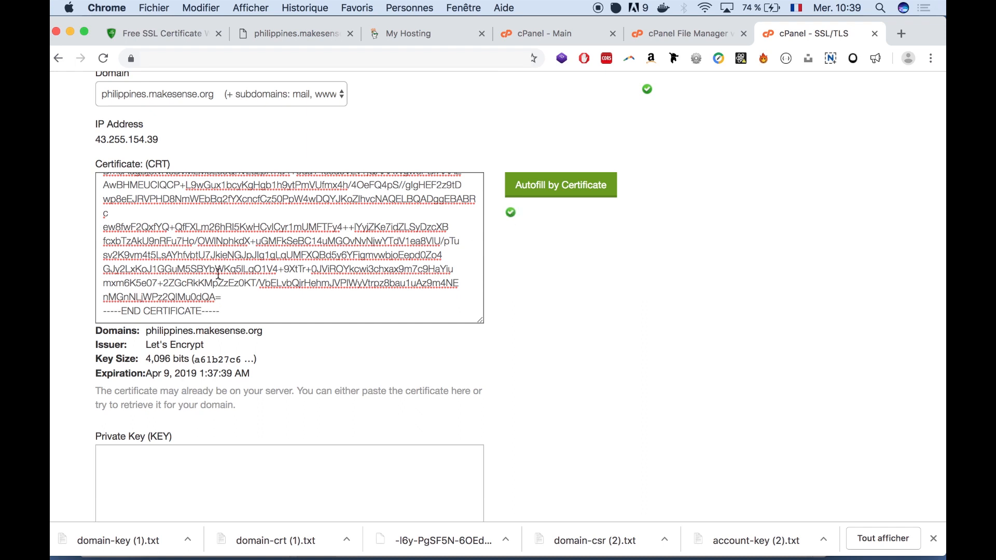
Step: Paste the cut second certificate block as the Certificate Authority Bundle (CABUNDLE)
scroll(253, 316, "down", 7)
left_click(254, 328)
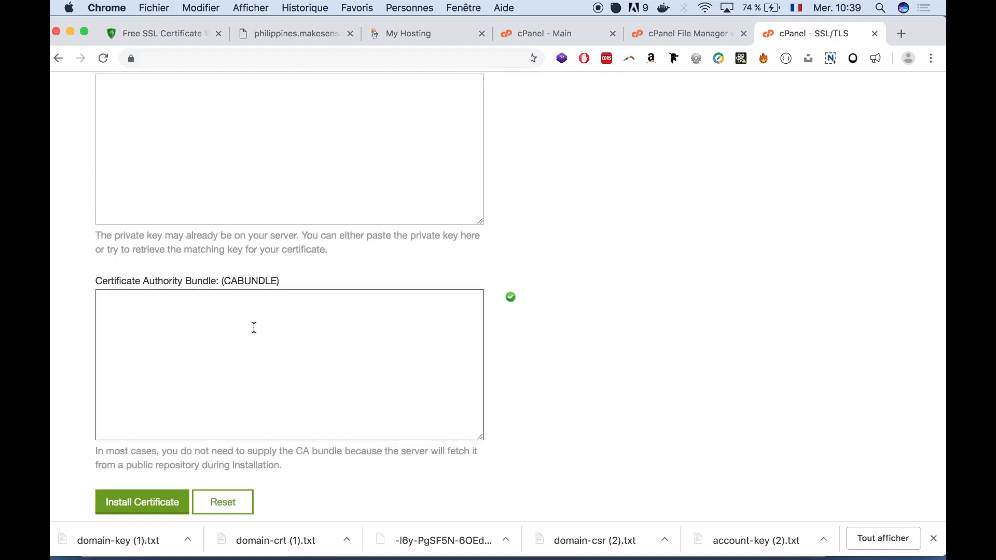
key("super+v")
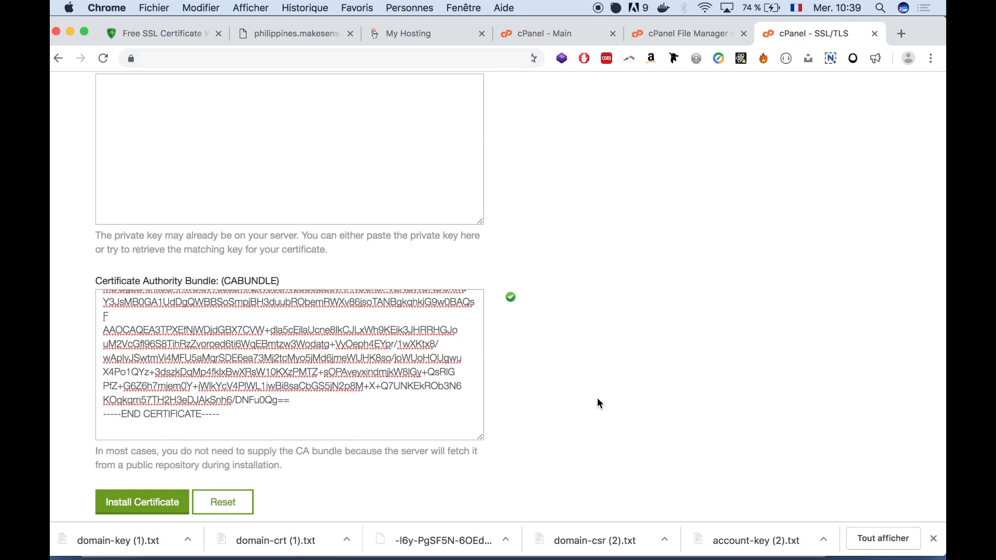
scroll(466, 364, "up", 3)
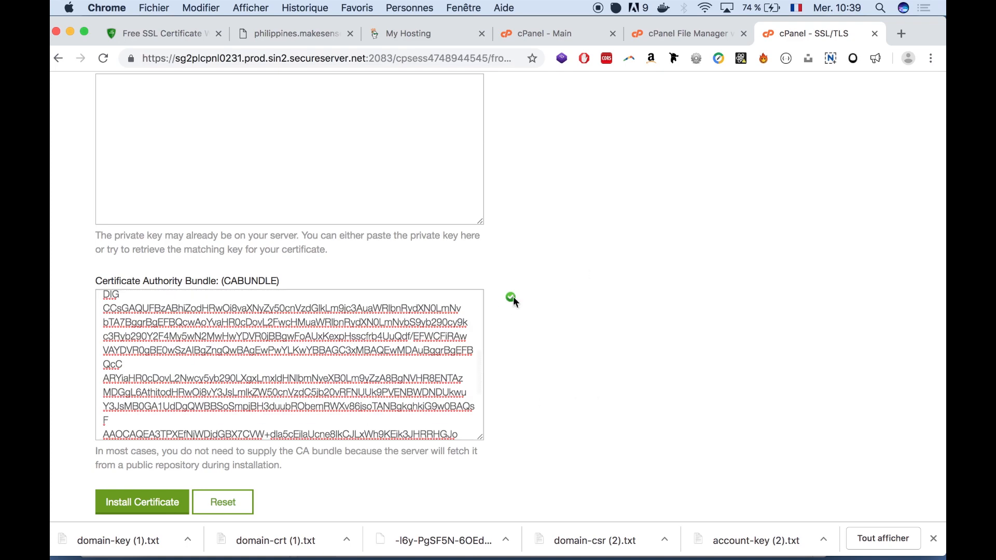
Step: Copy the RSA private key from the ZeroSSL page and paste it as the Private Key (KEY) in cPanel
scroll(529, 303, "up", 3)
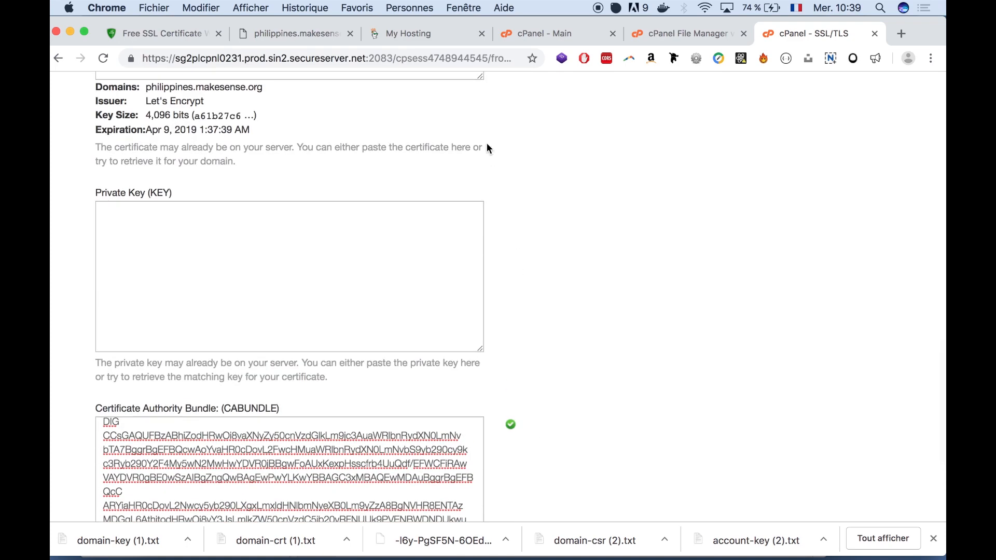
left_click(164, 39)
left_click(458, 291)
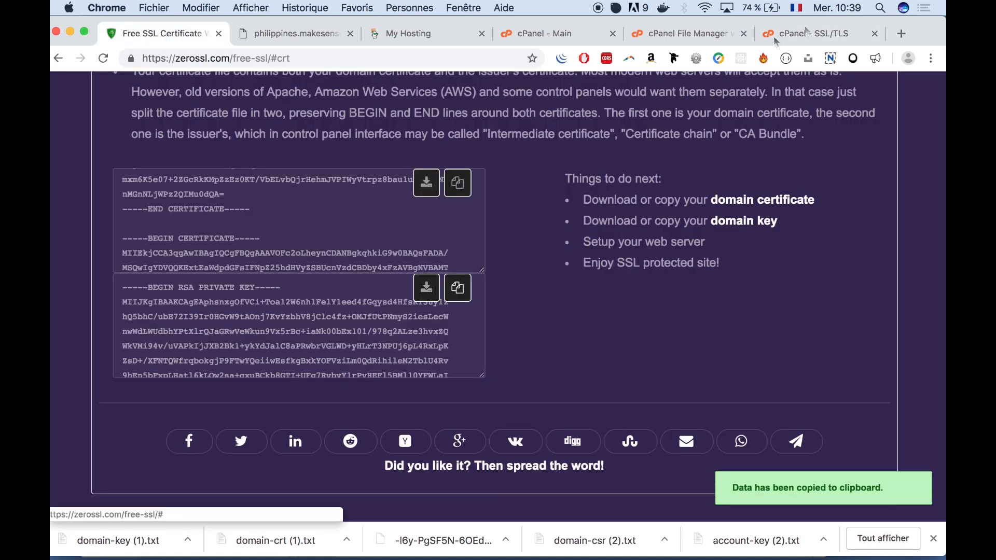
left_click(820, 33)
left_click(262, 266)
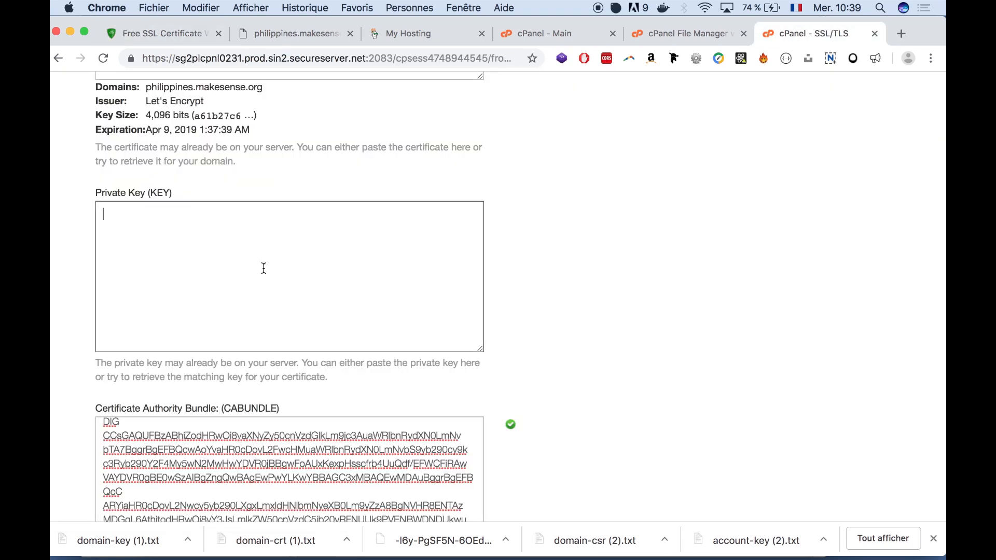
key("super+v")
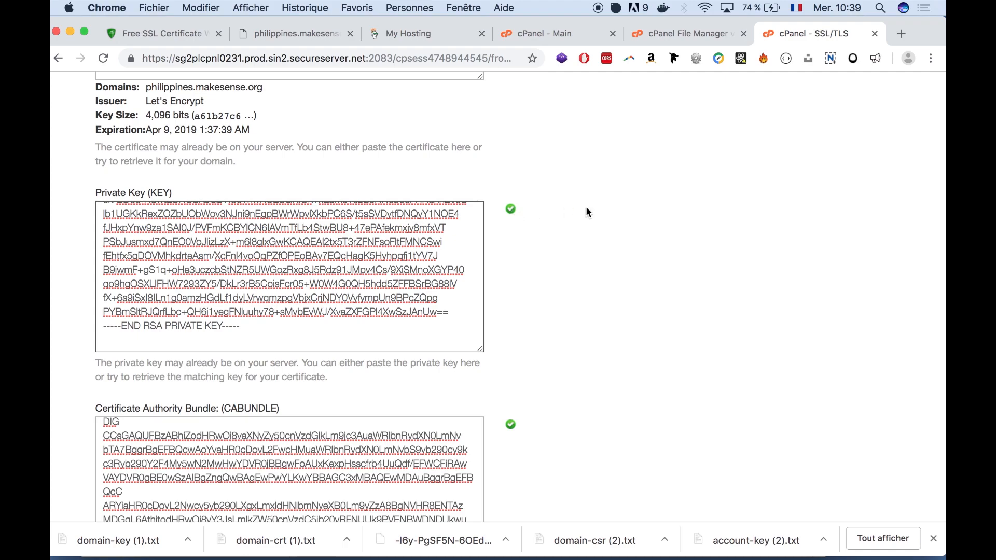
Step: Review the completed SSL form, install the certificate for philippines.makesense.org, and dismiss the resulting message
scroll(586, 206, "up", 3)
scroll(586, 207, "up", 2)
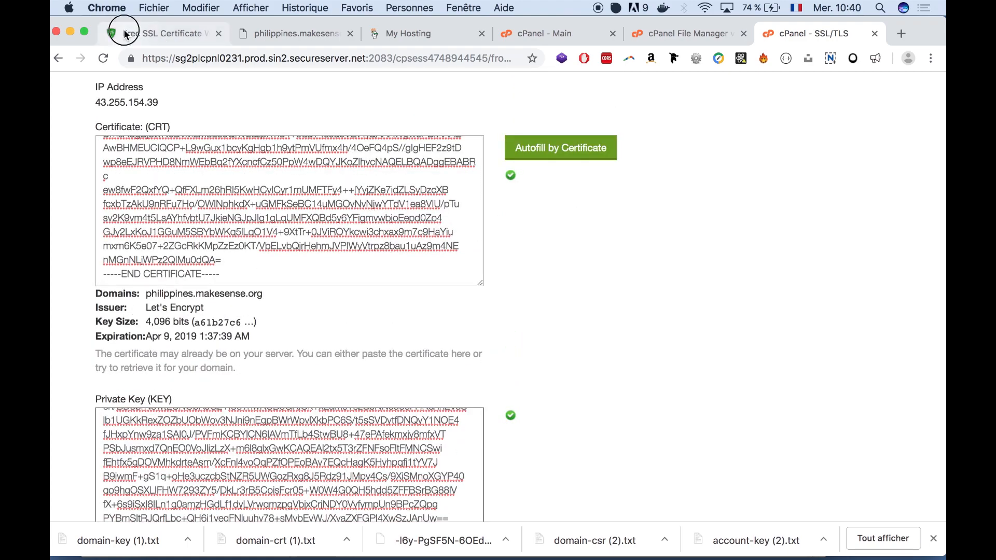
left_click(161, 35)
left_click(801, 34)
scroll(518, 400, "down", 10)
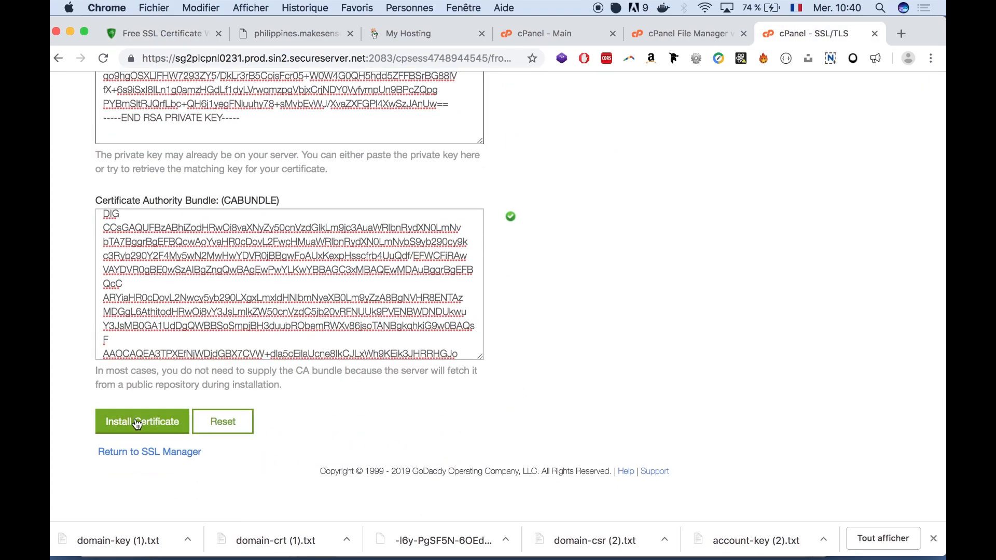
left_click(137, 422)
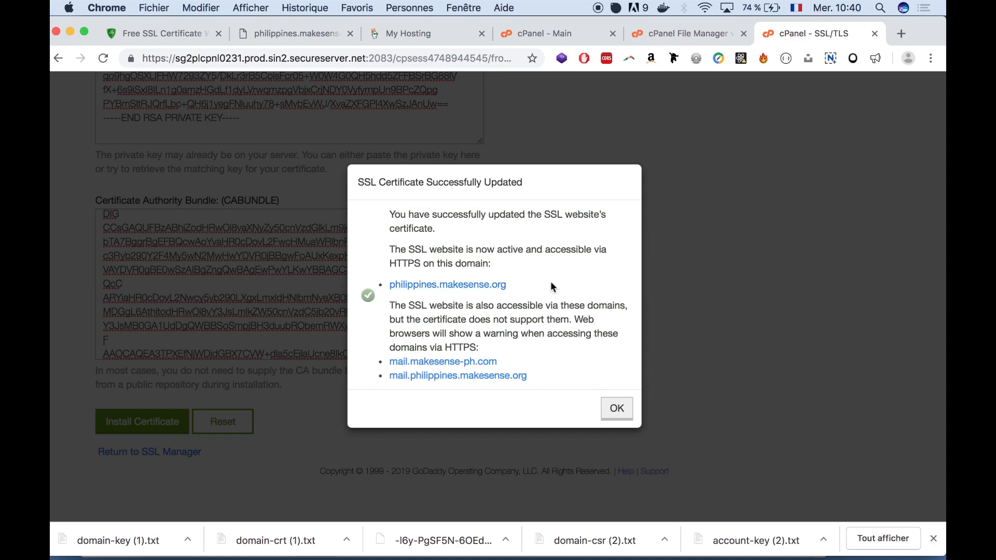
left_click(621, 413)
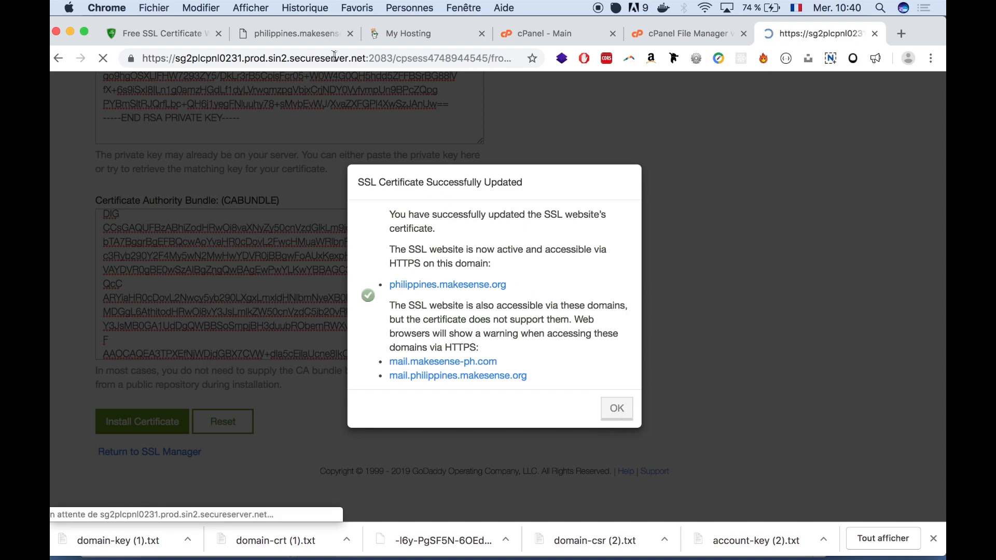
Step: Switch to the verification file's browser tab, strip the path from its address, and load the philippines.makesense.org homepage
left_click(311, 34)
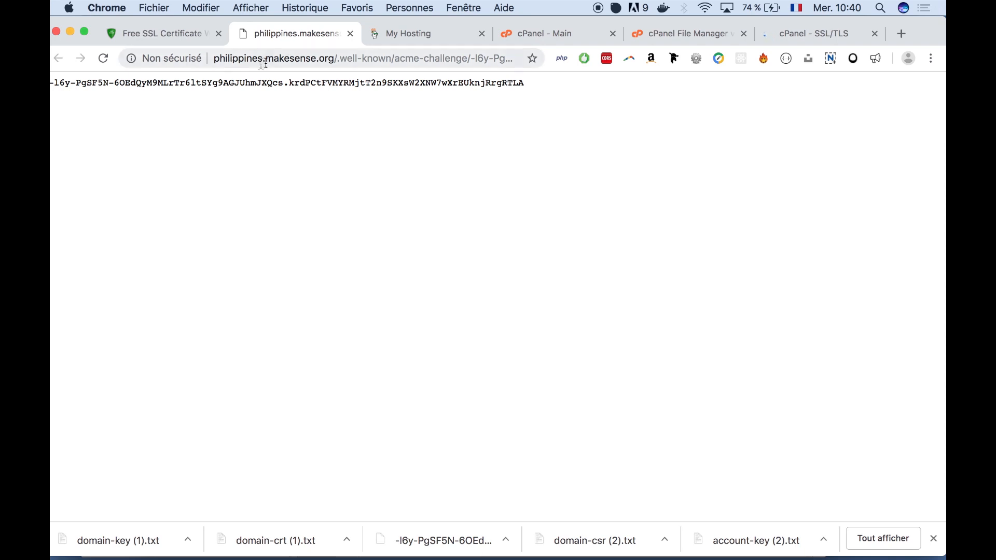
left_click(175, 59)
left_click(175, 58)
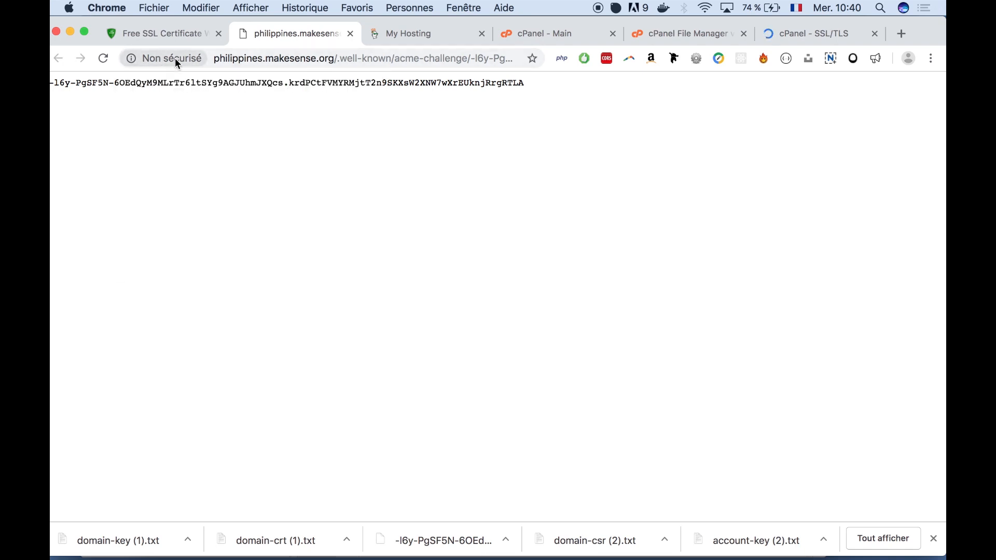
left_click_drag(334, 58, 794, 63)
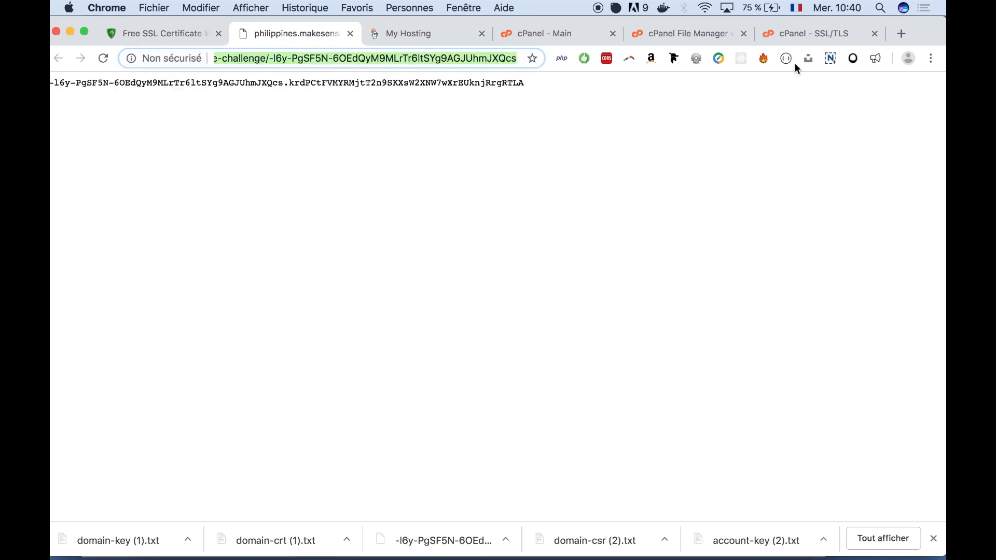
key("BackSpace")
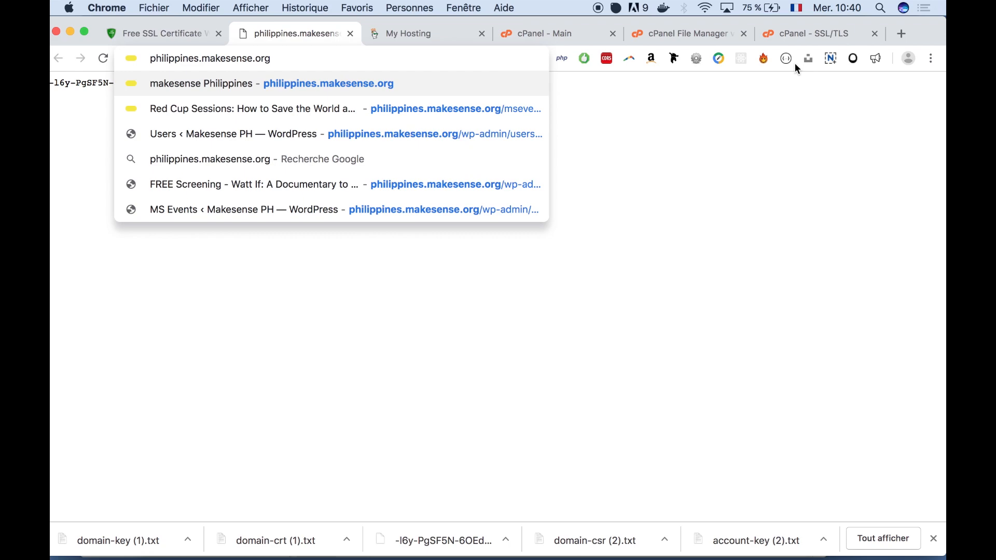
key("Return")
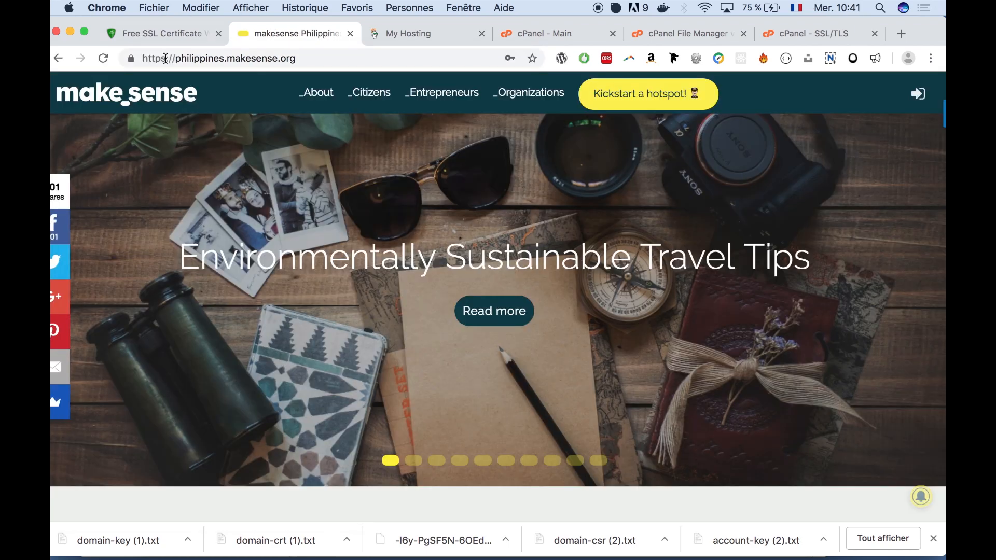
Step: Check the homepage's https address and inspect its connection security and certificate status, then close the site information
left_click(165, 58)
left_click(165, 58)
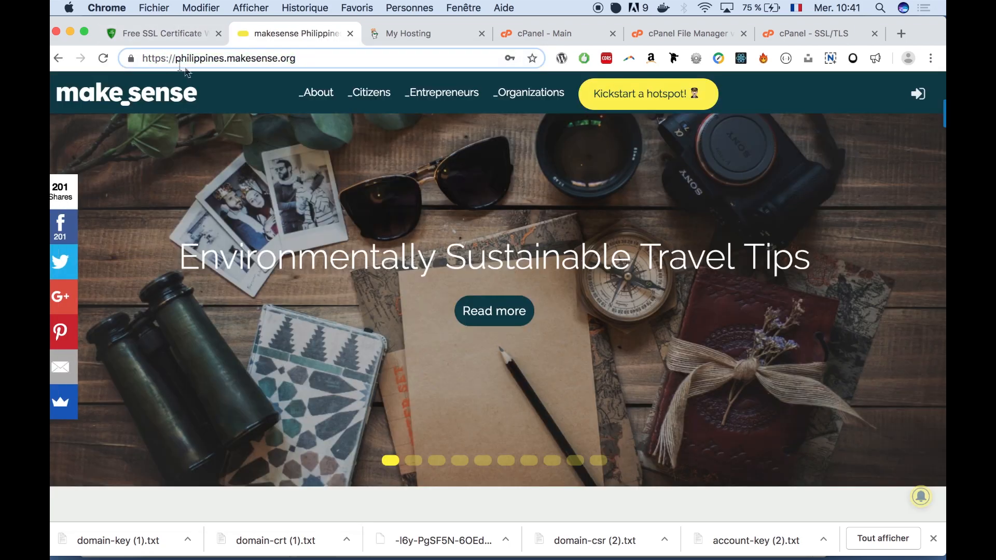
left_click(131, 58)
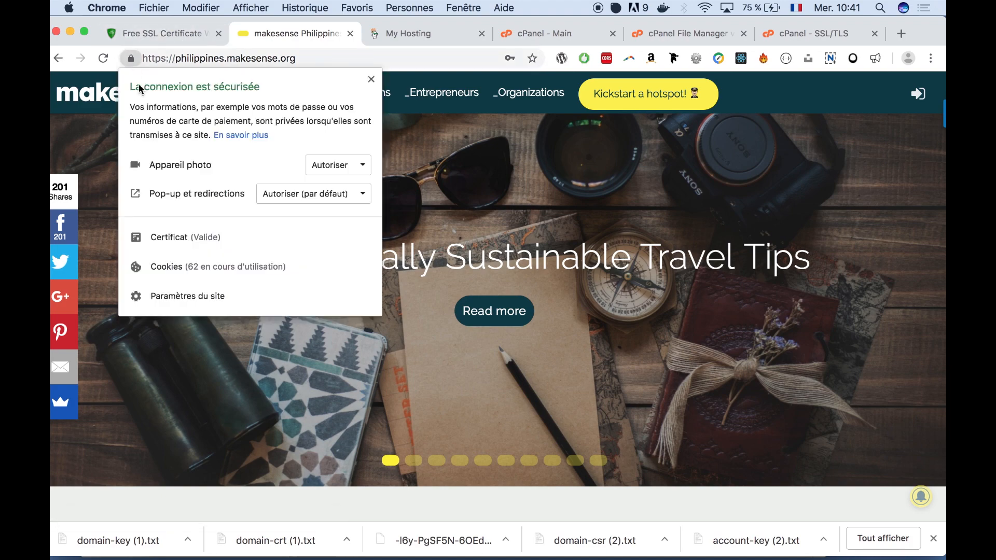
left_click(130, 60)
left_click(198, 194)
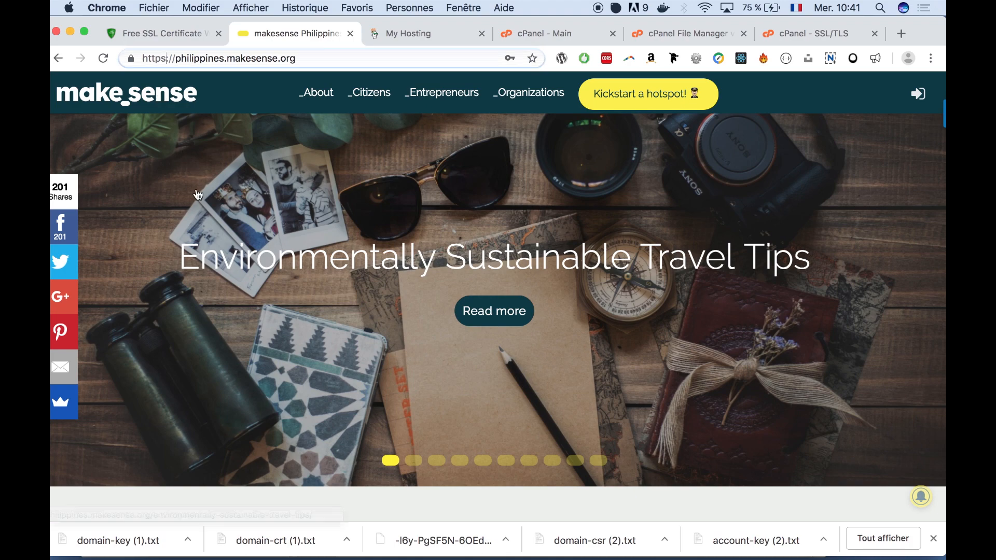